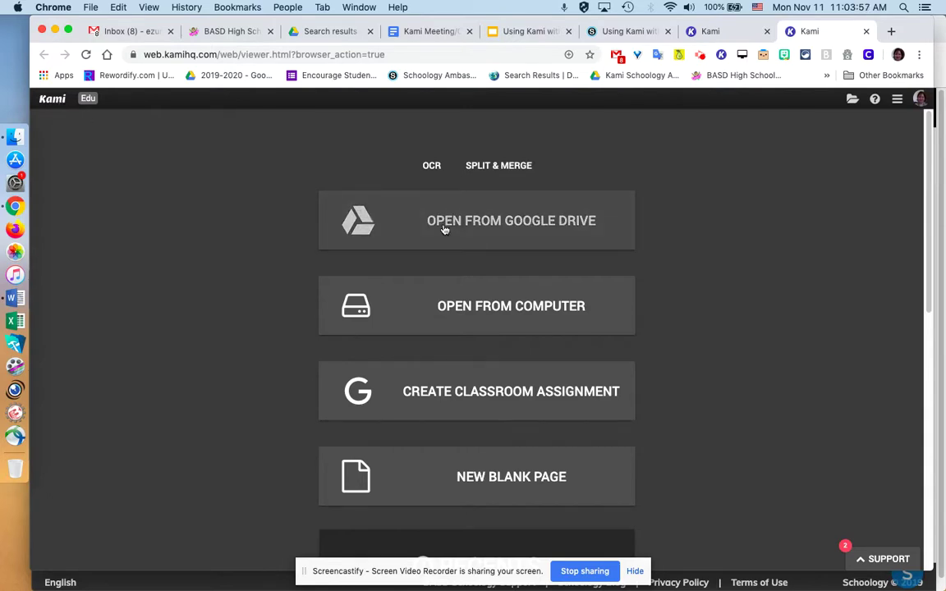
Scroll through the Kami start page's file options and Recents list
scroll(444, 229, down, 5)
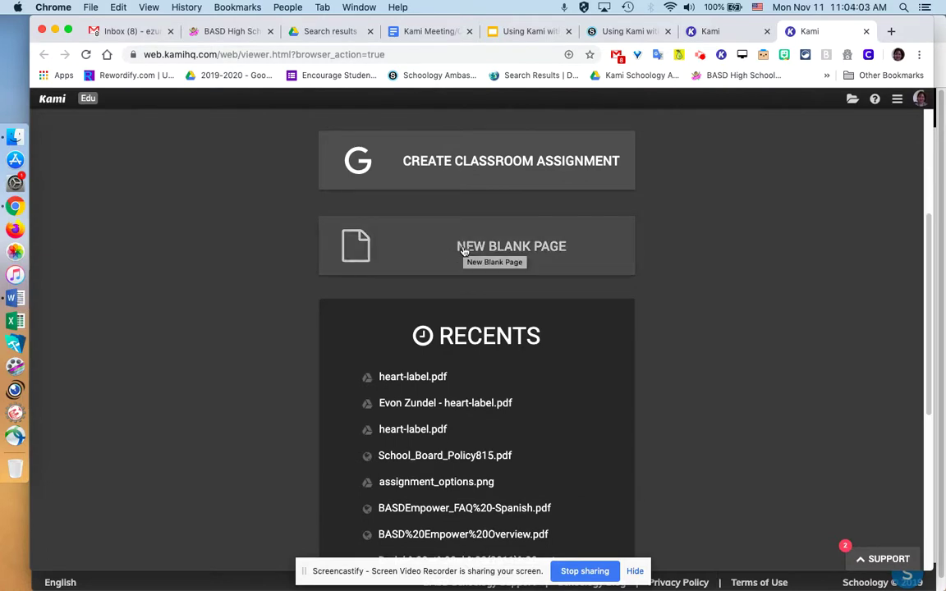
scroll(464, 251, down, 4)
scroll(464, 251, up, 5)
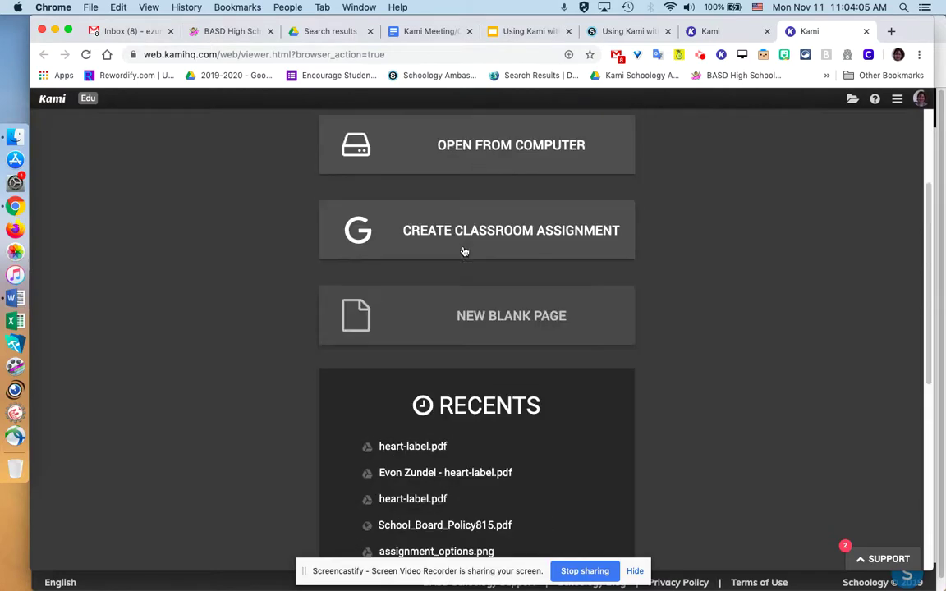
scroll(464, 250, down, 5)
scroll(464, 250, up, 5)
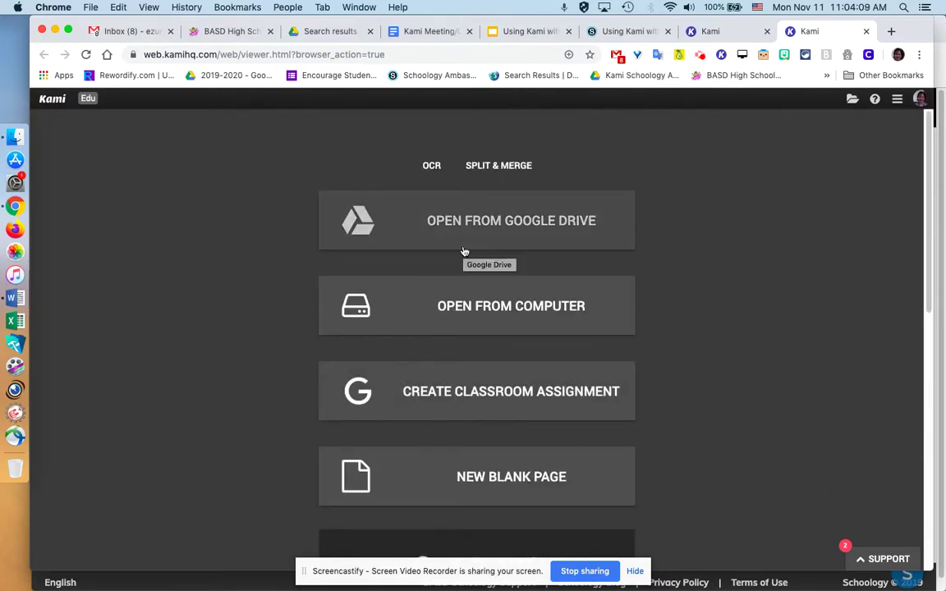
scroll(464, 251, down, 4)
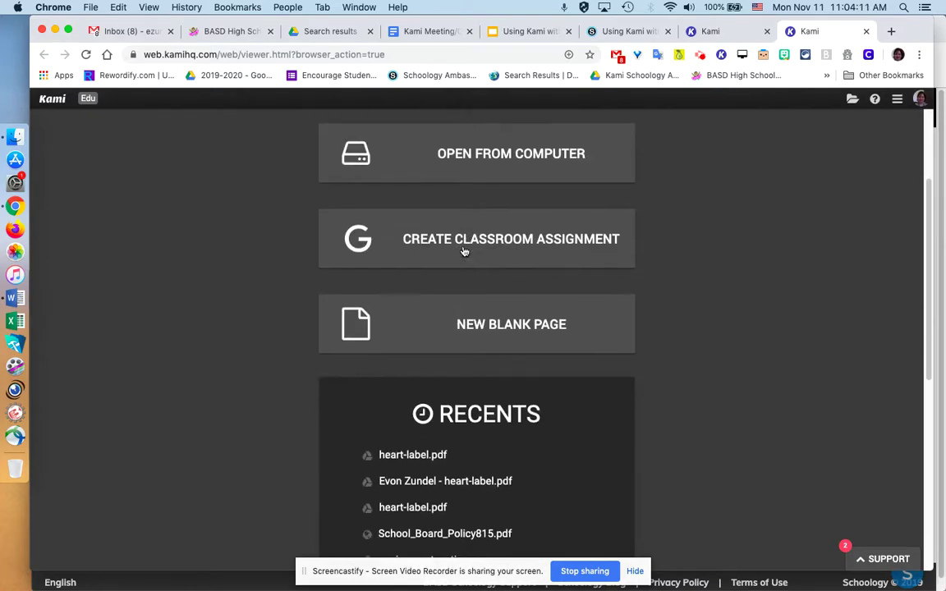
In the Using Kami with Schoology course, start a new assignment named 'Parts of the heart'
click(612, 31)
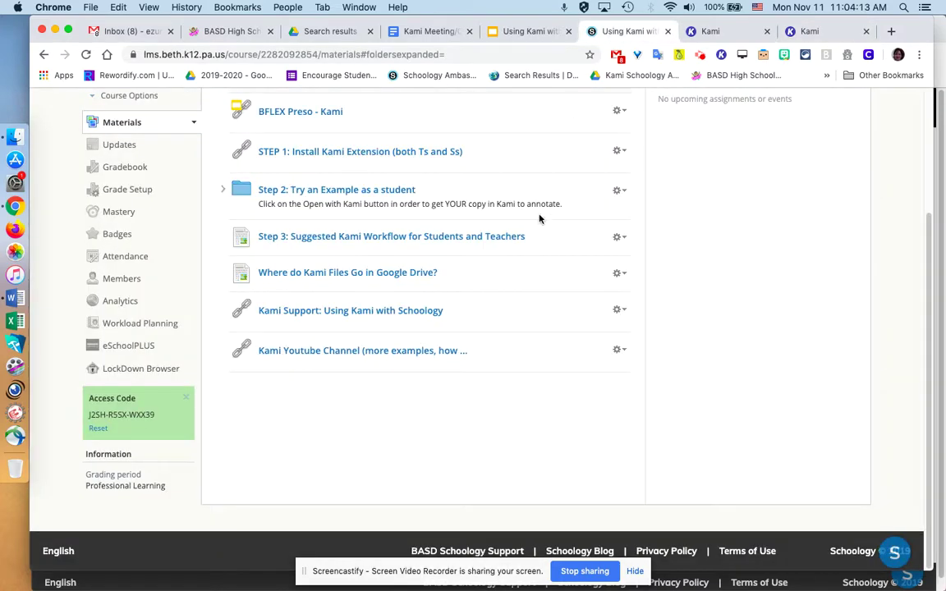
scroll(540, 219, up, 4)
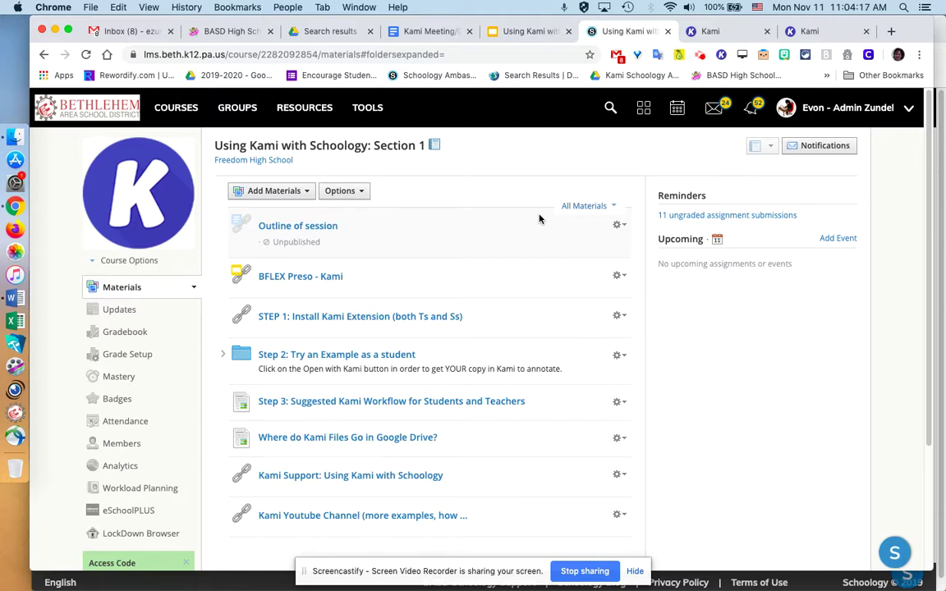
click(305, 193)
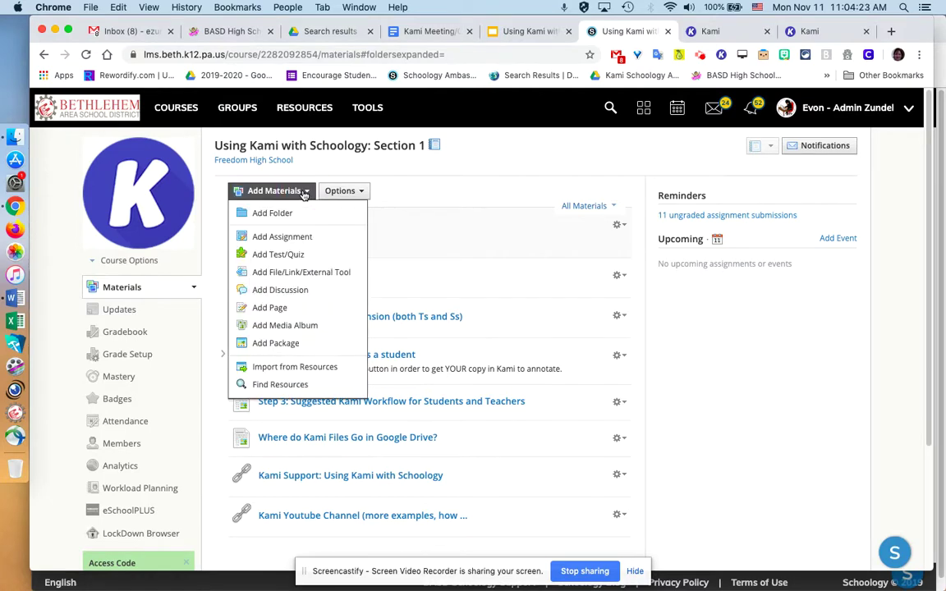
click(305, 237)
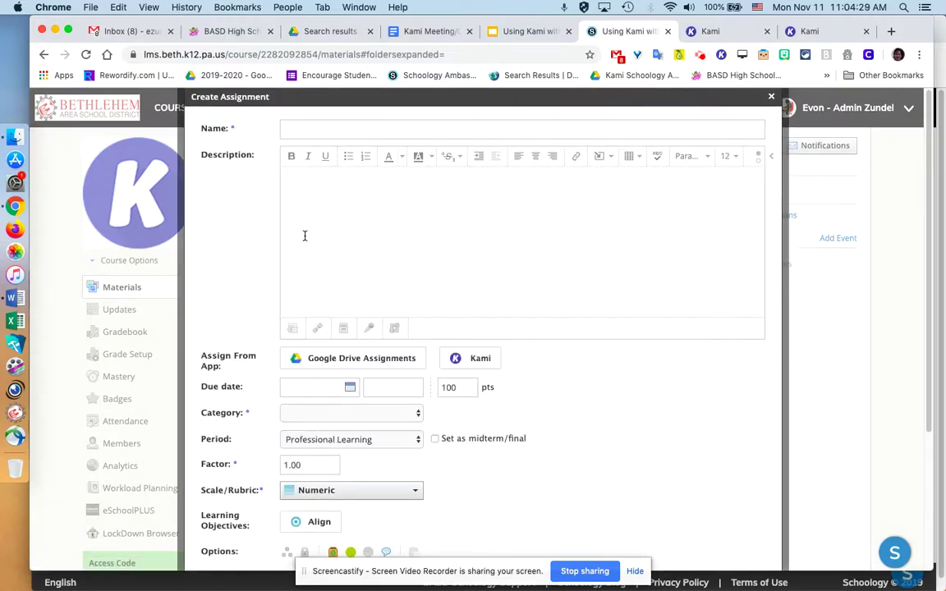
text(Parts of the )
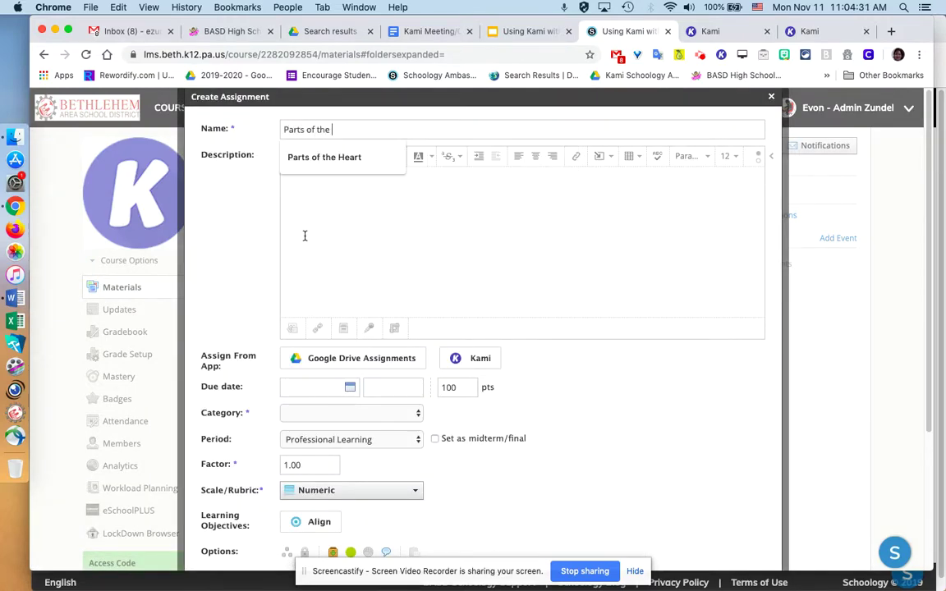
text(heart)
Write the instruction 'CLick on the Open with Kami button to make your copy of the document.'
click(375, 286)
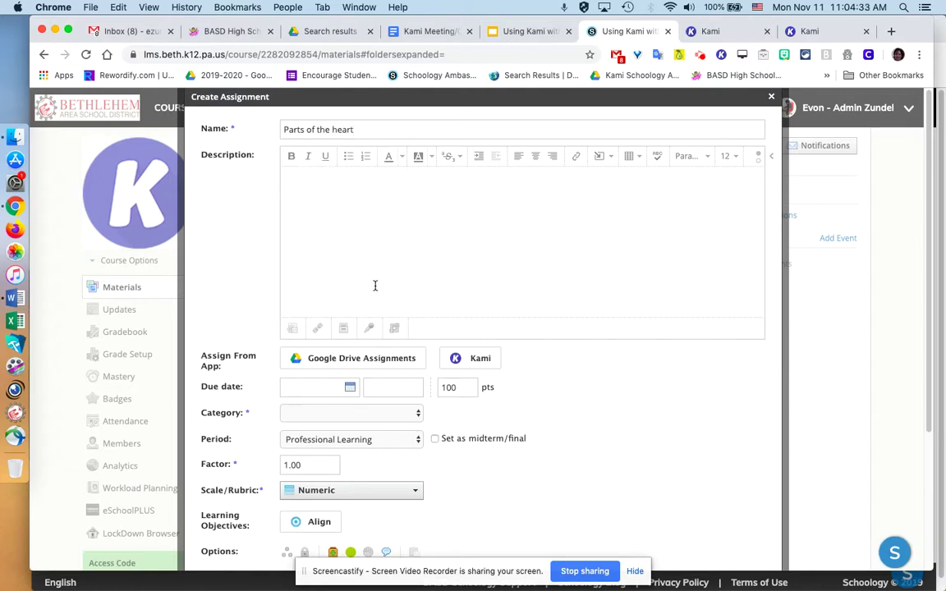
text(CLick on the Open with Kami b)
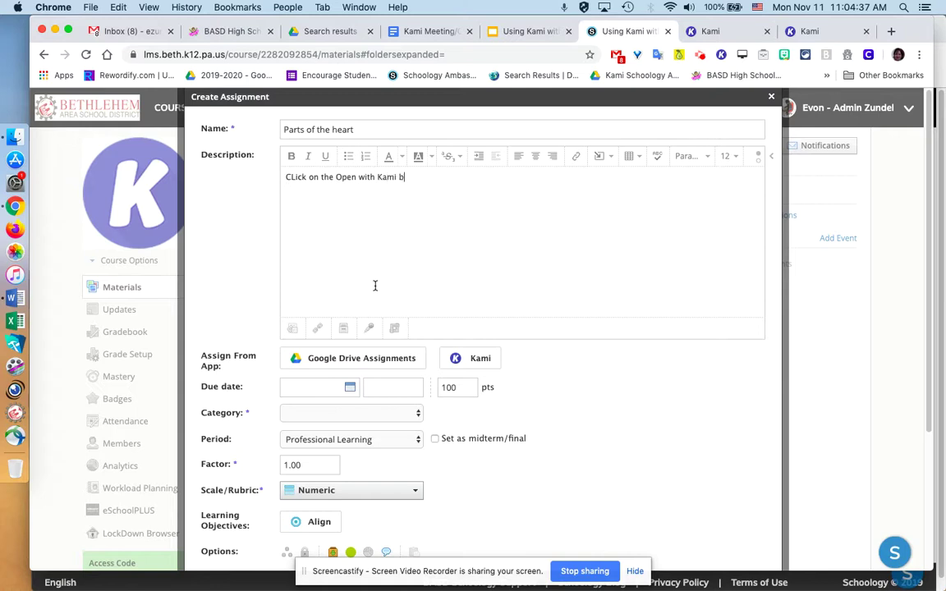
text(utton to make your compy)
key(BackSpace)
key(BackSpace)
key(BackSpace)
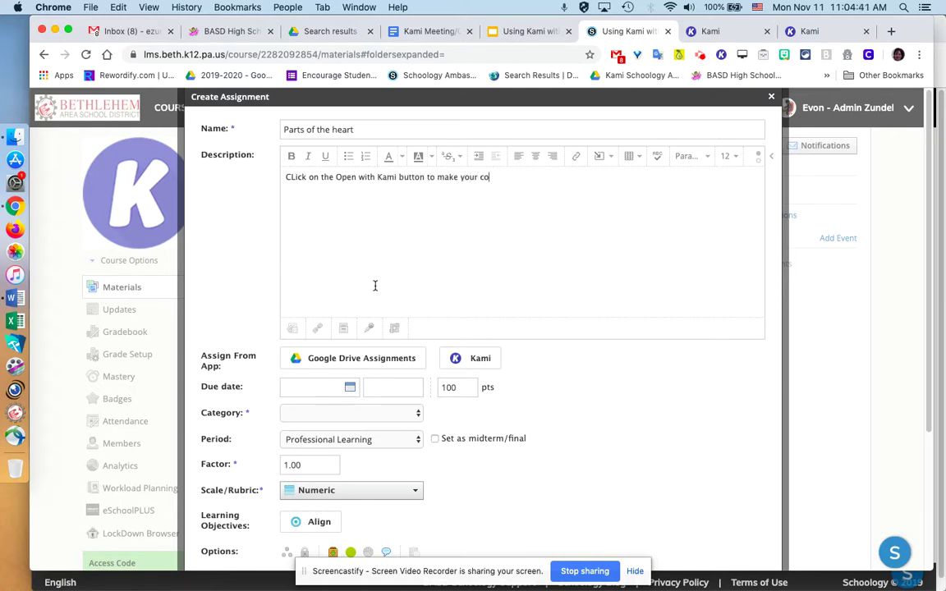
text(py of the document.)
Add 'Please complete with the parts of the heart and draw....' to the description
text(Please comp)
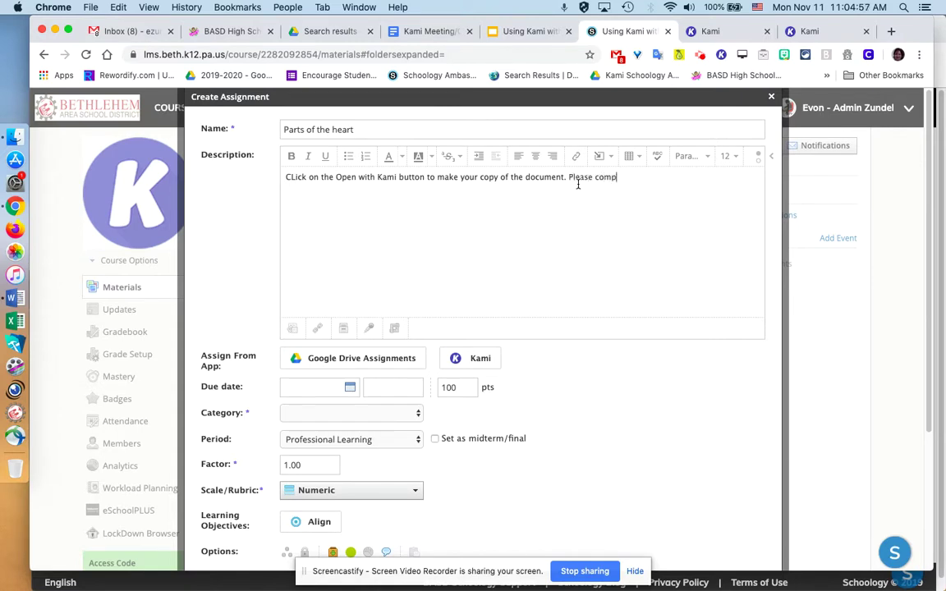
text(lete with the parts of the heart and draw....)
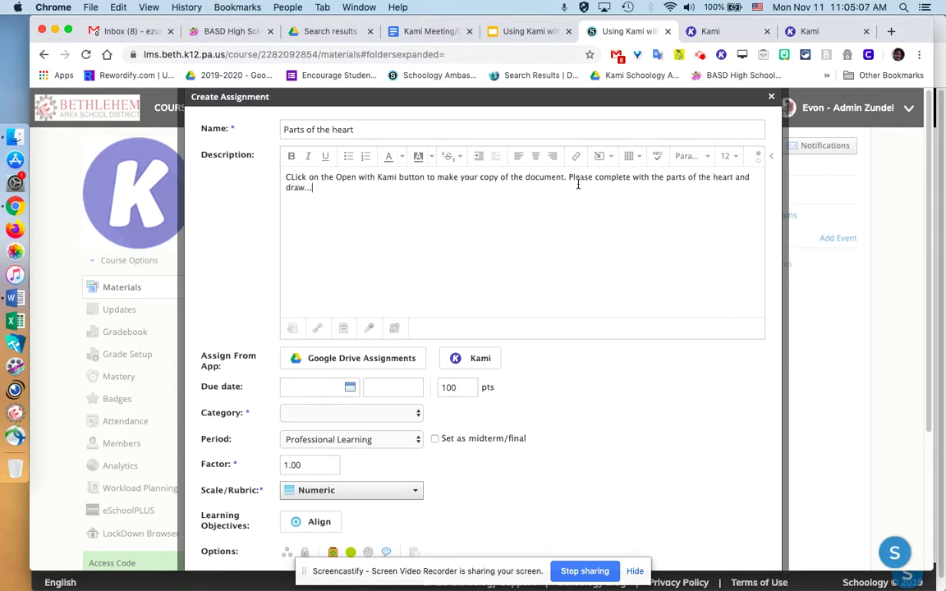
scroll(578, 184, down, 3)
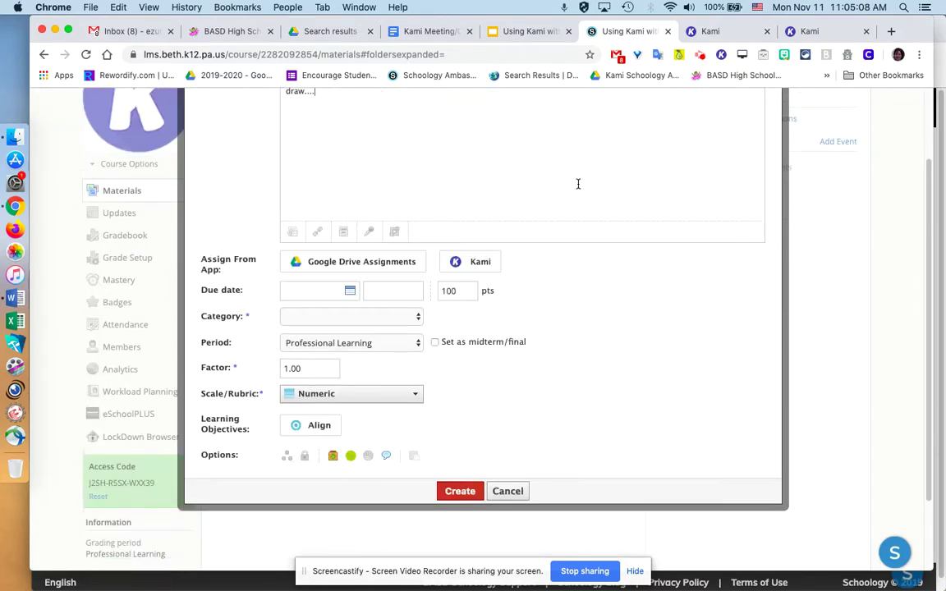
Attach heart-label.pdf from Kami's Recent files to the assignment
click(483, 264)
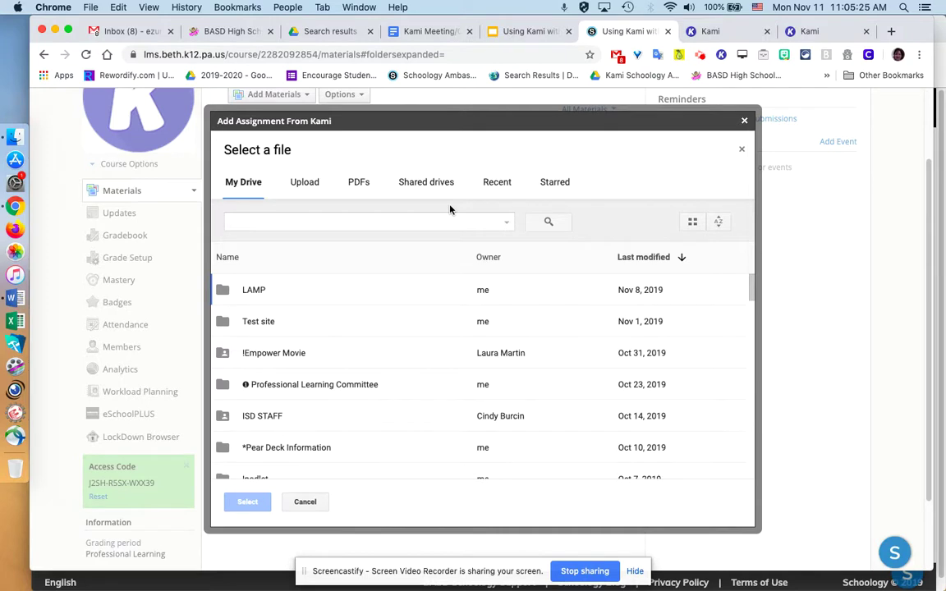
click(499, 184)
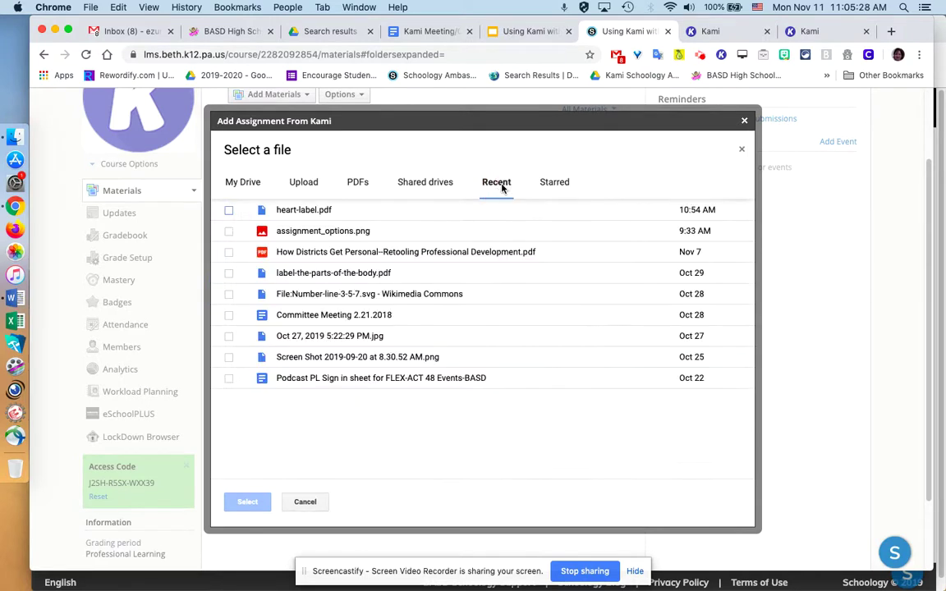
click(229, 211)
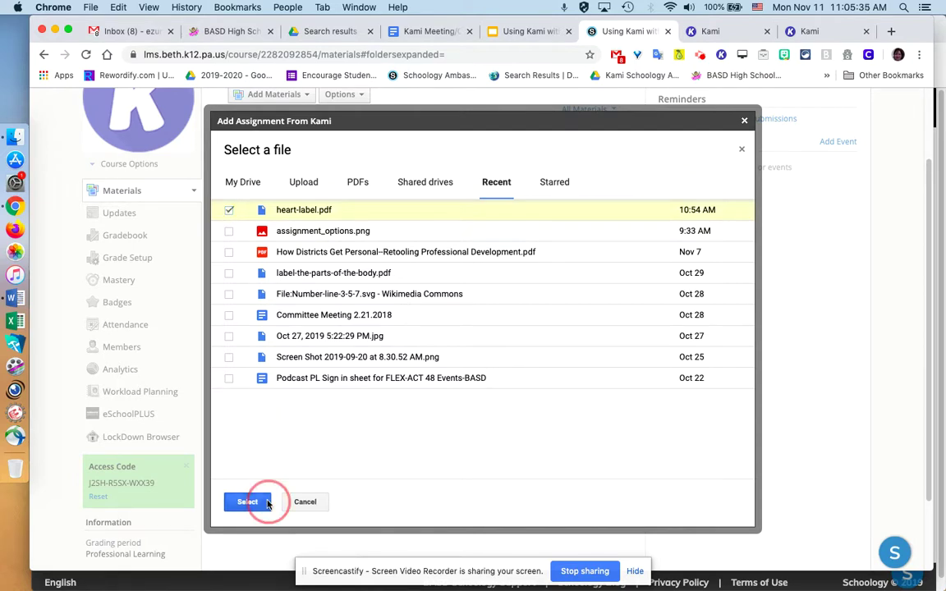
click(247, 501)
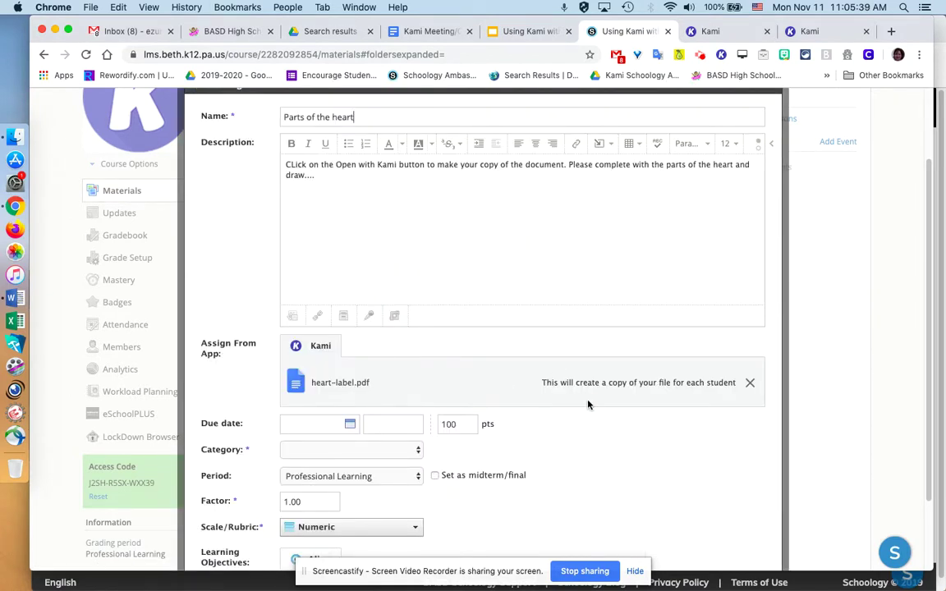
Set the category to Homework and create the assignment
scroll(588, 404, down, 3)
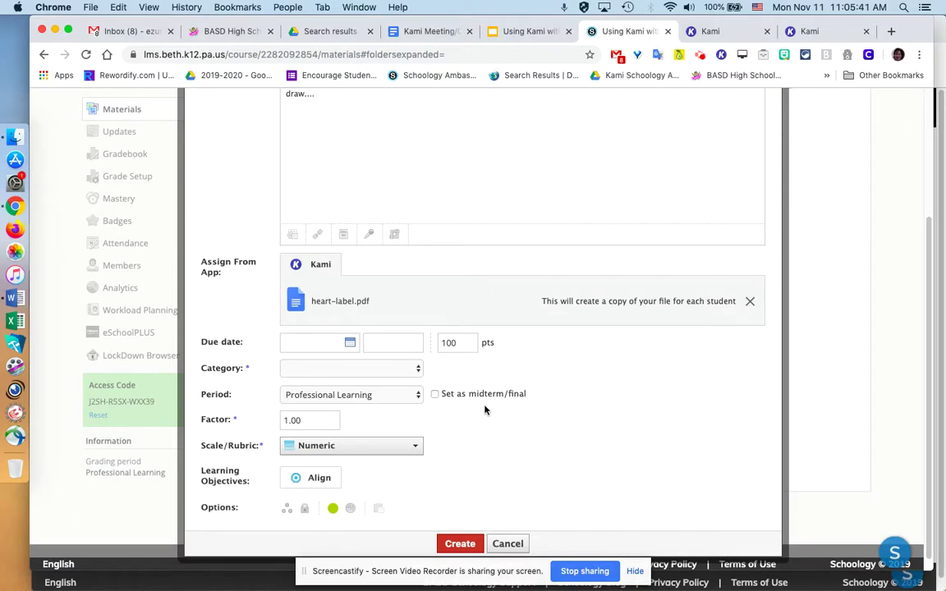
click(370, 367)
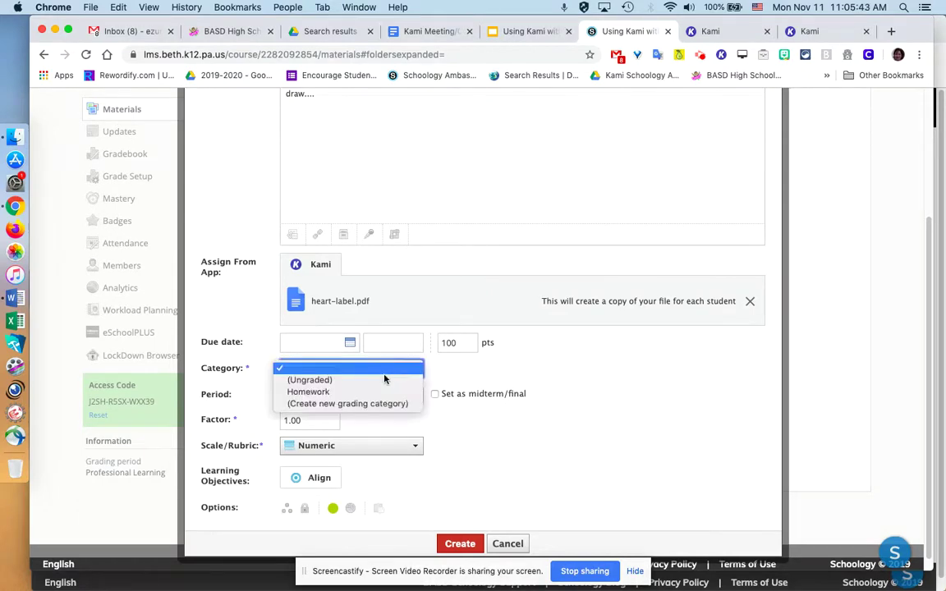
click(378, 392)
scroll(443, 460, down, 3)
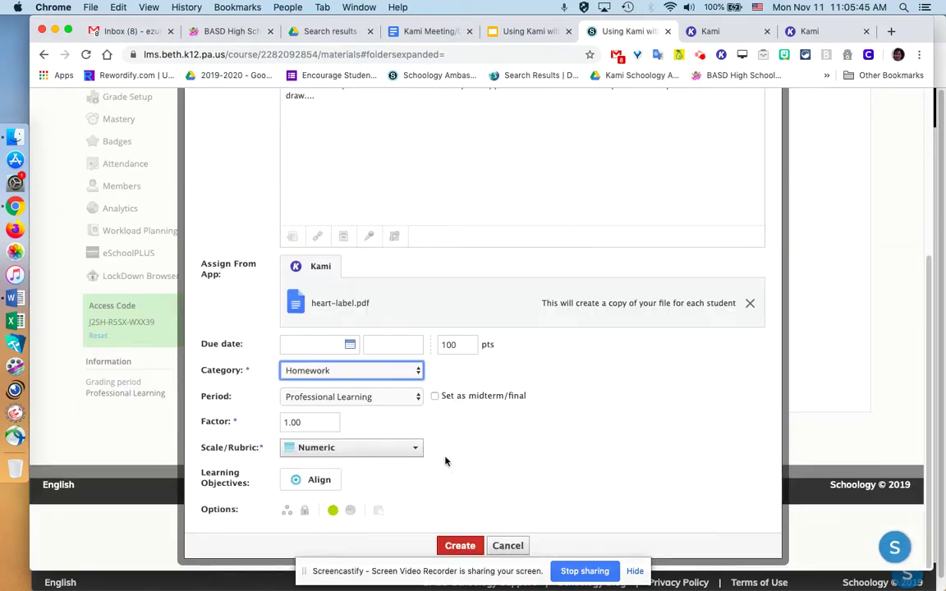
click(458, 551)
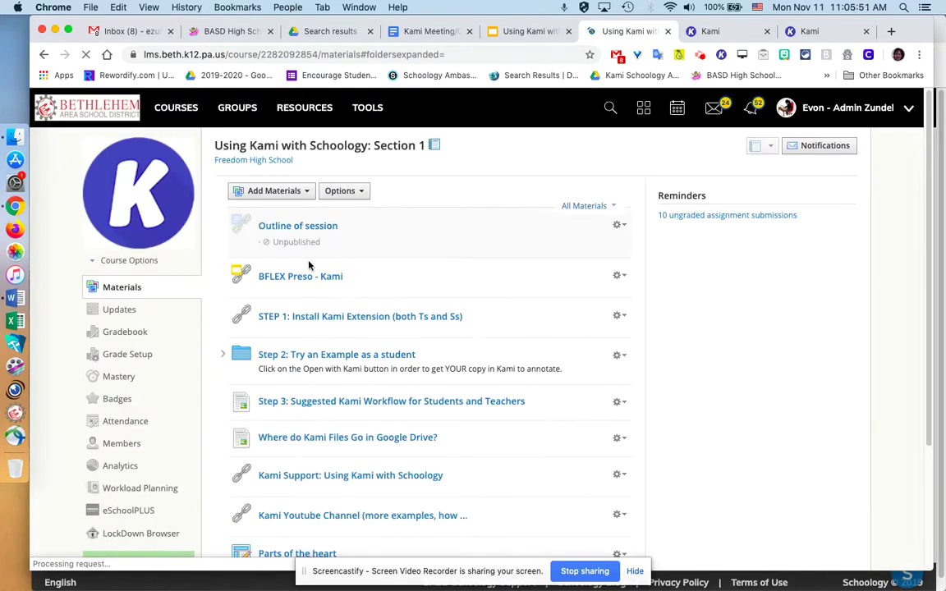
Switch to the student's Lehigh profile and open Parts of the heart in Kami
scroll(310, 266, down, 3)
click(287, 8)
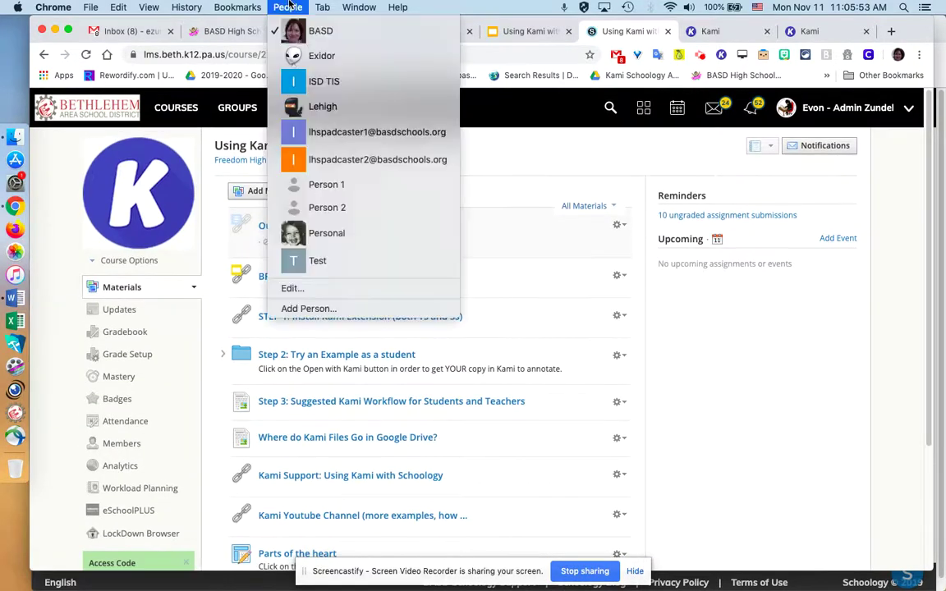
click(292, 106)
click(316, 149)
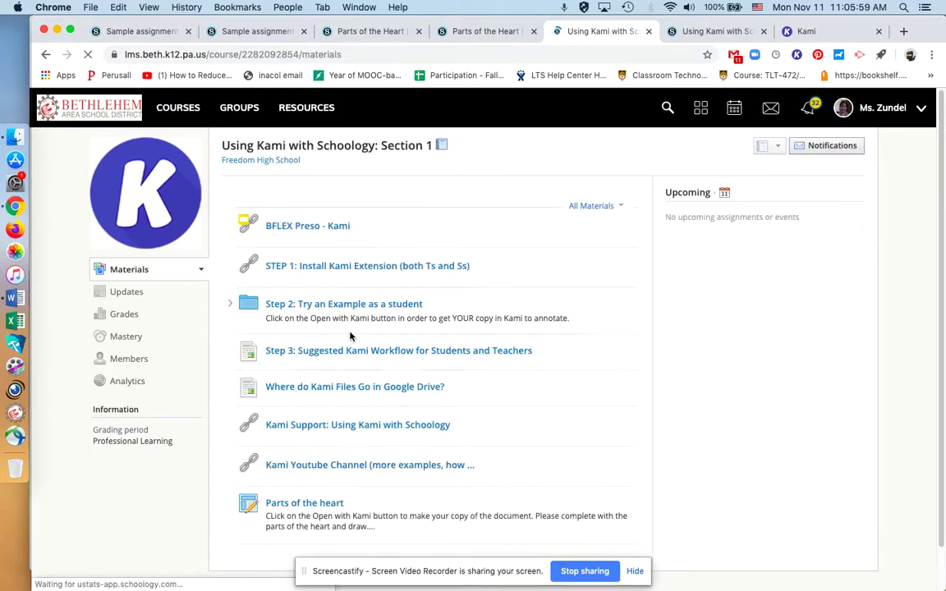
scroll(351, 335, down, 1)
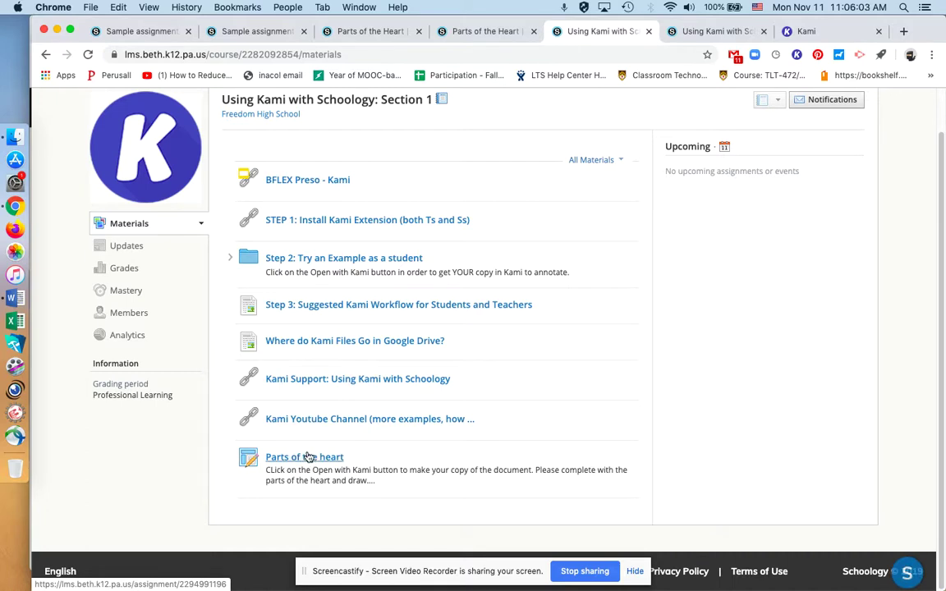
click(308, 458)
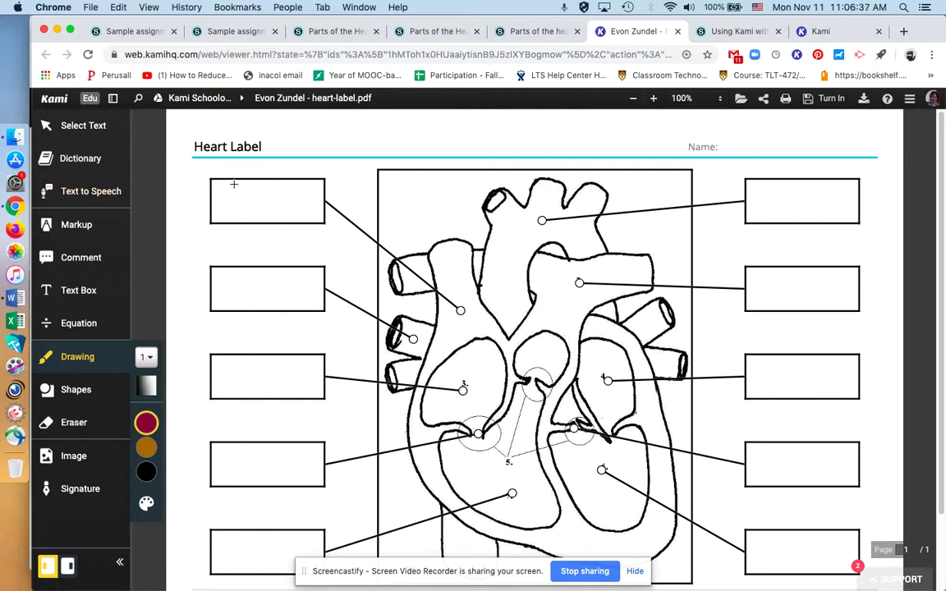
Add a text box reading 'Aorta' in the top-left label box
click(90, 288)
click(229, 199)
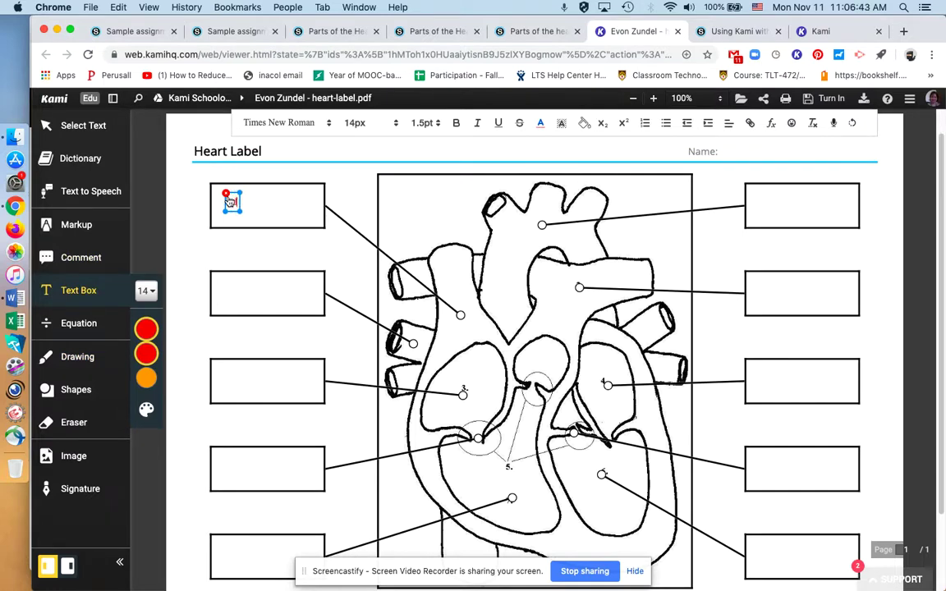
text(Aorta)
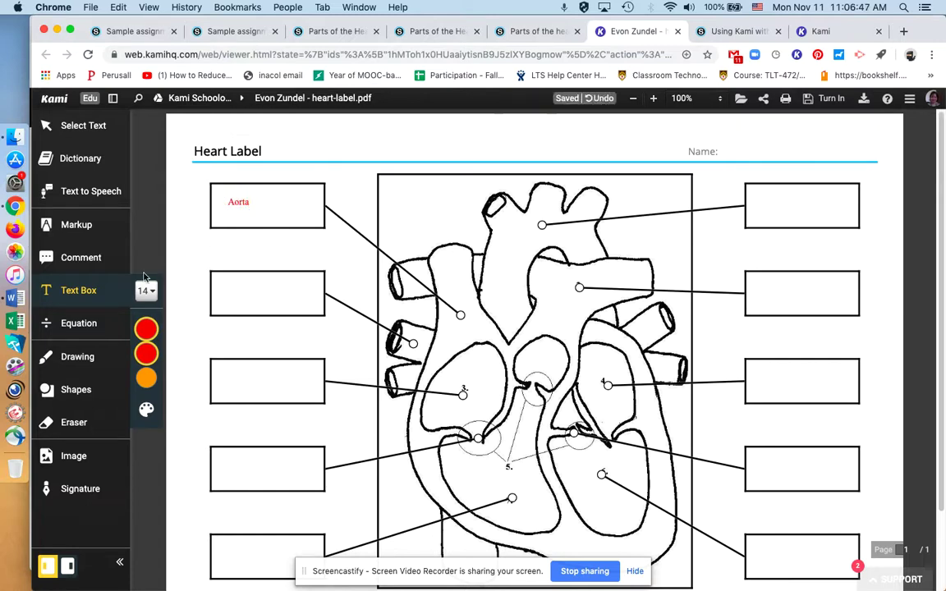
Draw red freehand marks over the heart diagram and bring up the turn-in options
click(77, 356)
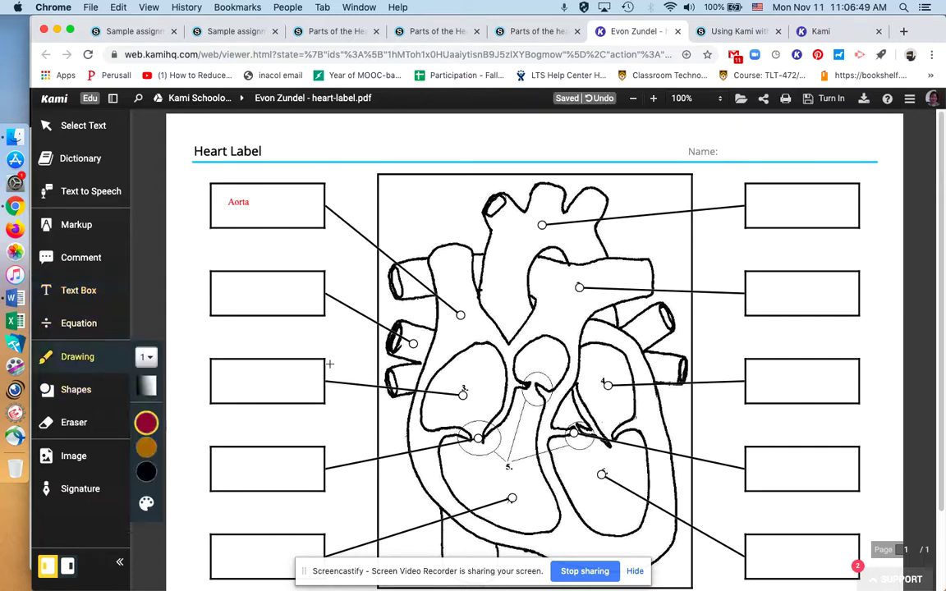
click(146, 422)
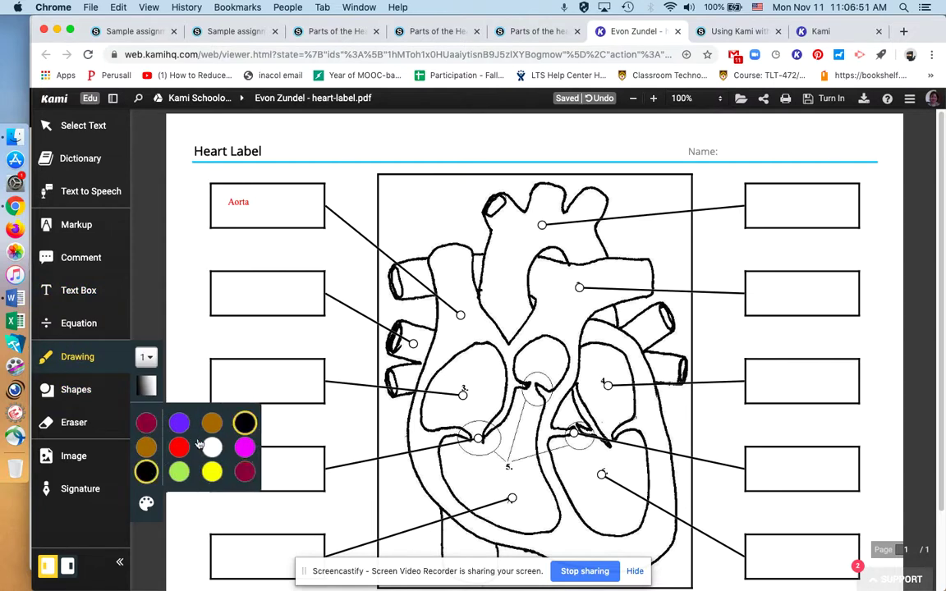
click(179, 447)
click(146, 423)
click(175, 447)
mouse_move(625, 269)
mouse_down()
mouse_move(497, 308)
mouse_move(611, 245)
mouse_up()
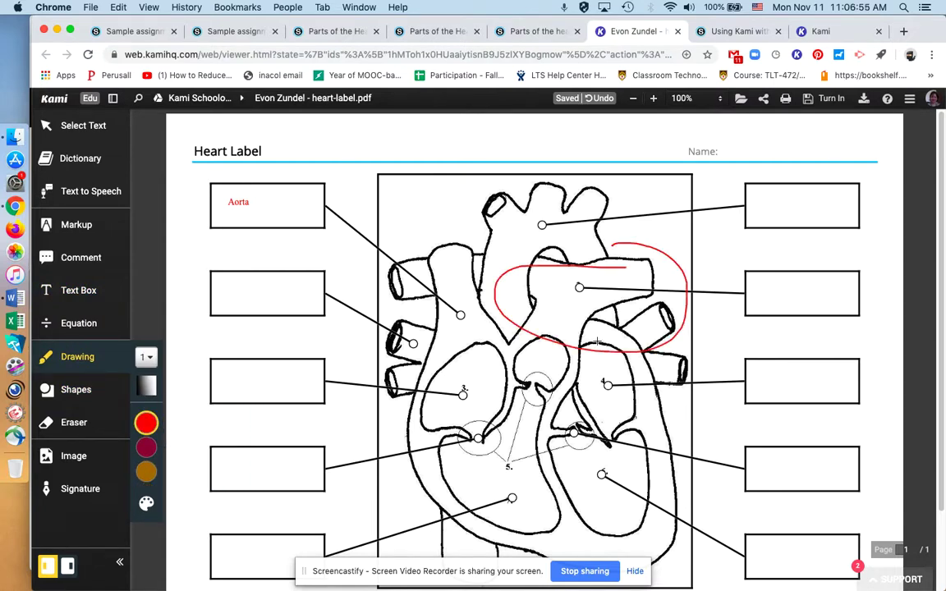
mouse_move(594, 341)
mouse_down()
mouse_move(526, 411)
mouse_move(760, 421)
mouse_up()
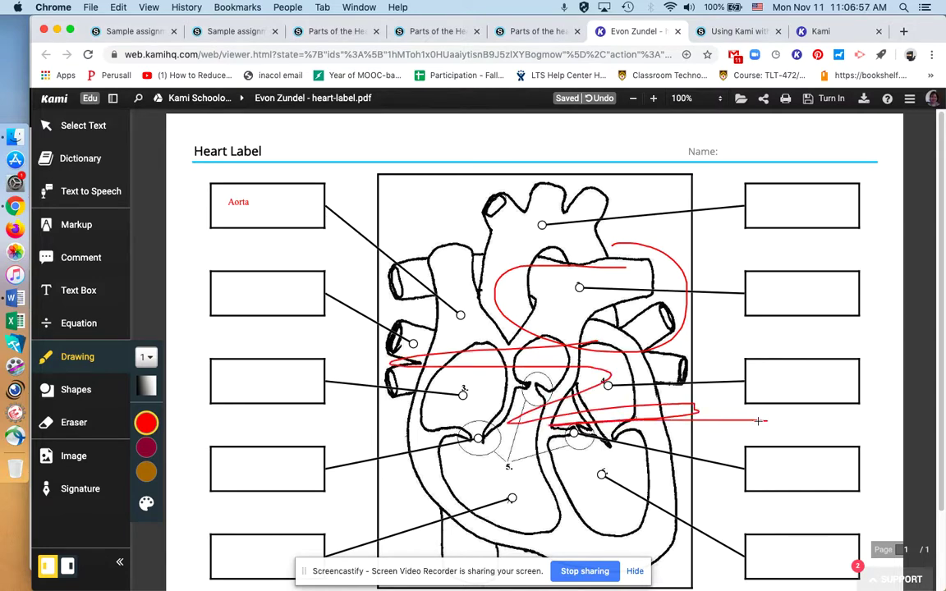
click(829, 99)
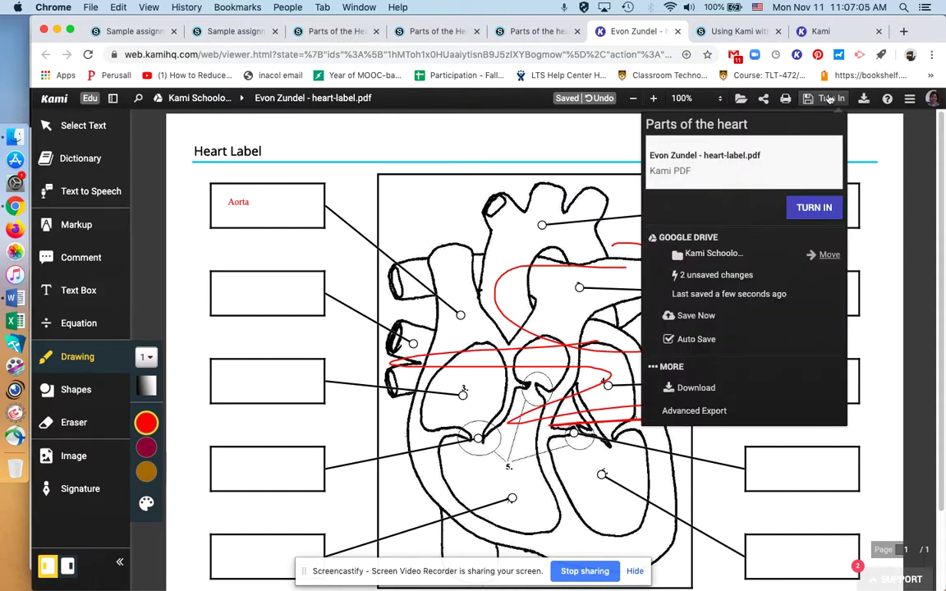
Save the annotations and turn the worksheet in to the Schoology assignment
click(696, 319)
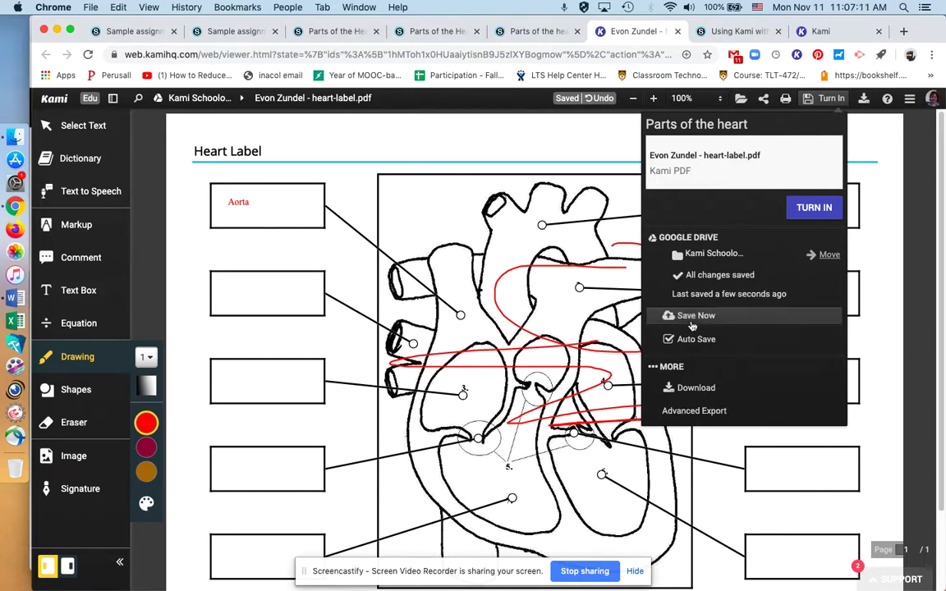
click(812, 208)
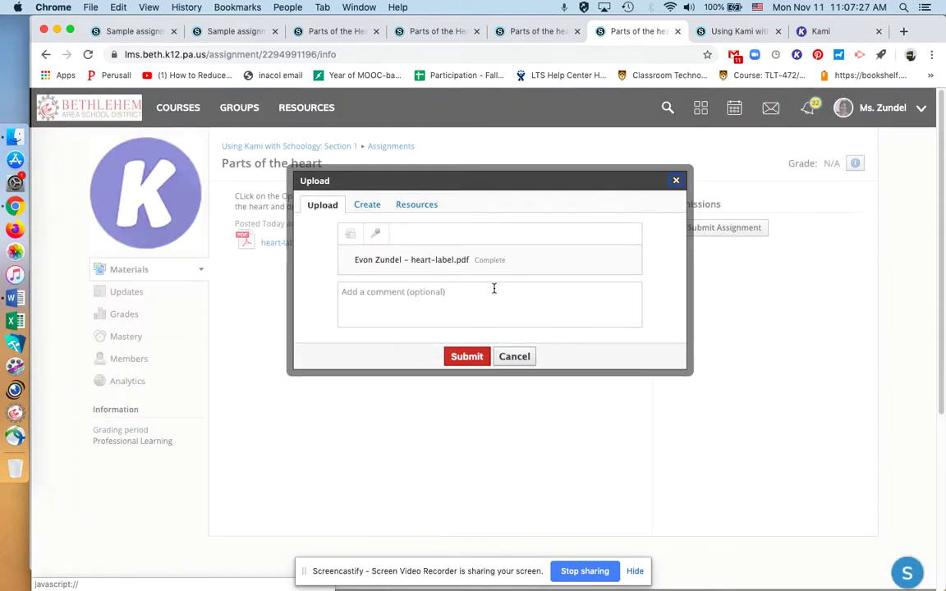
click(476, 358)
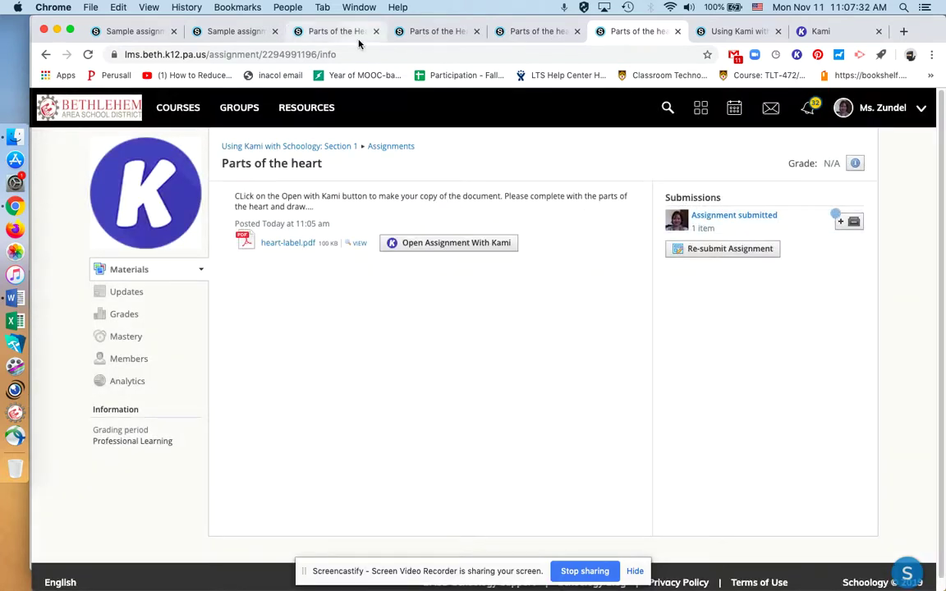
click(712, 216)
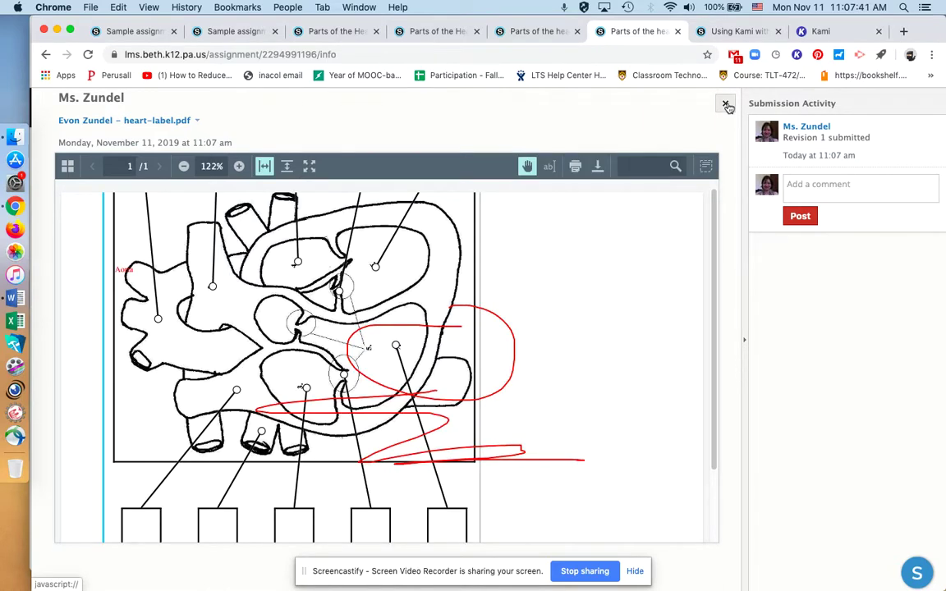
click(726, 106)
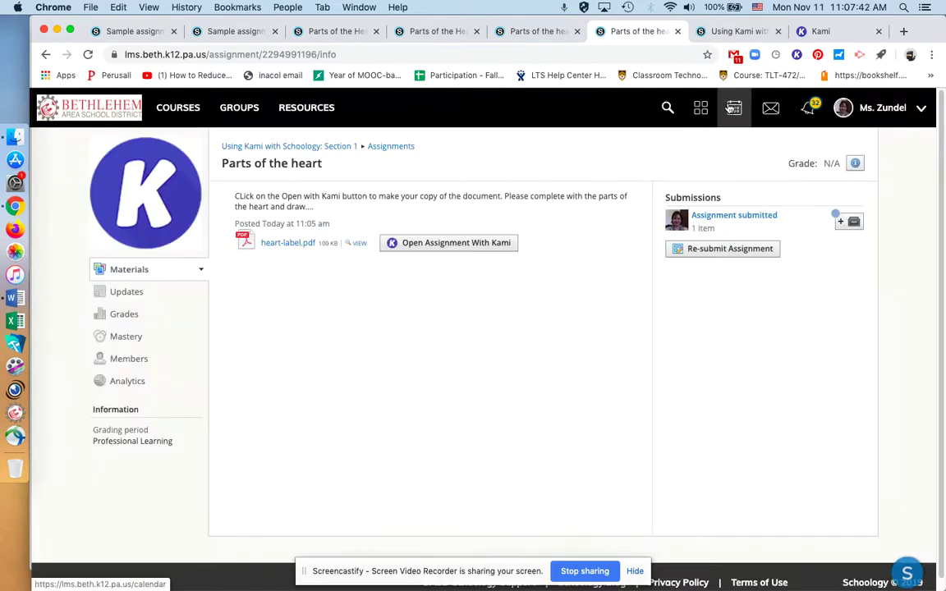
click(561, 37)
click(288, 7)
Back in the teacher profile, open the student's Parts of the heart submission for grading
click(297, 27)
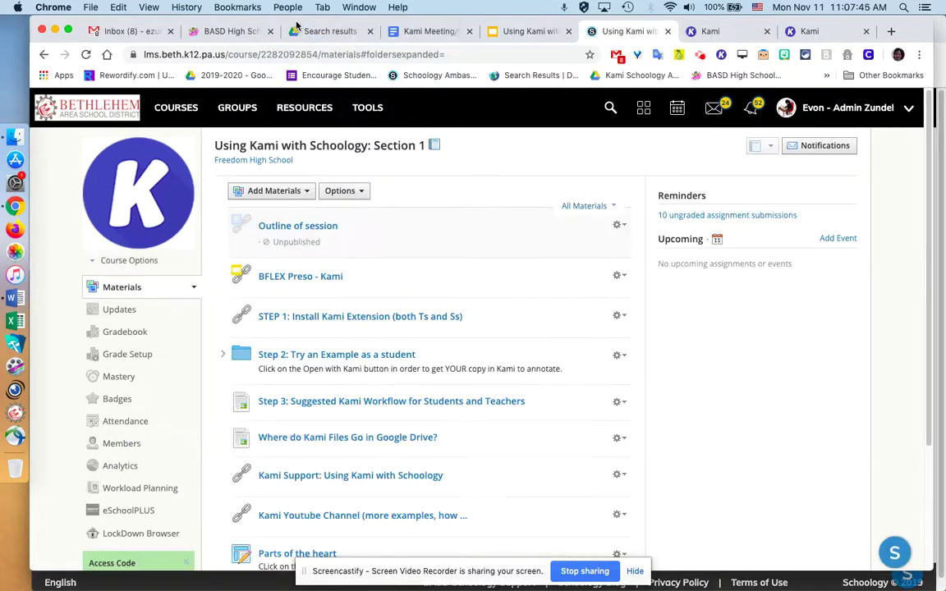
scroll(317, 308, down, 4)
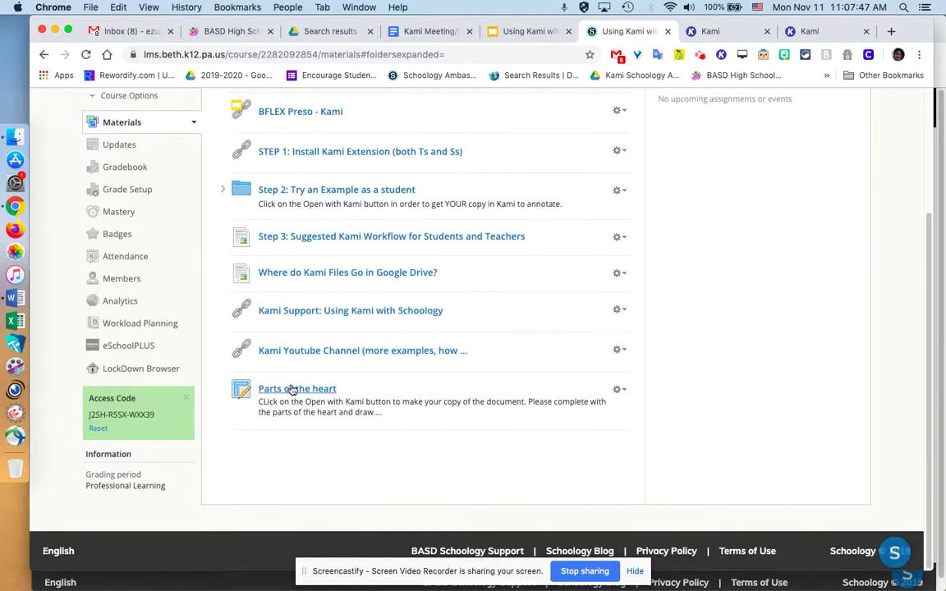
click(292, 389)
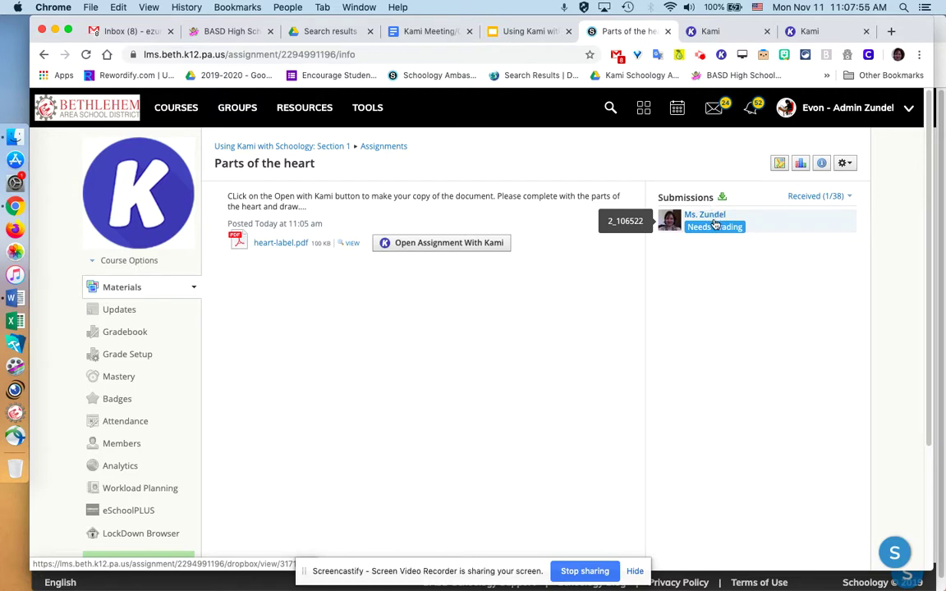
click(715, 224)
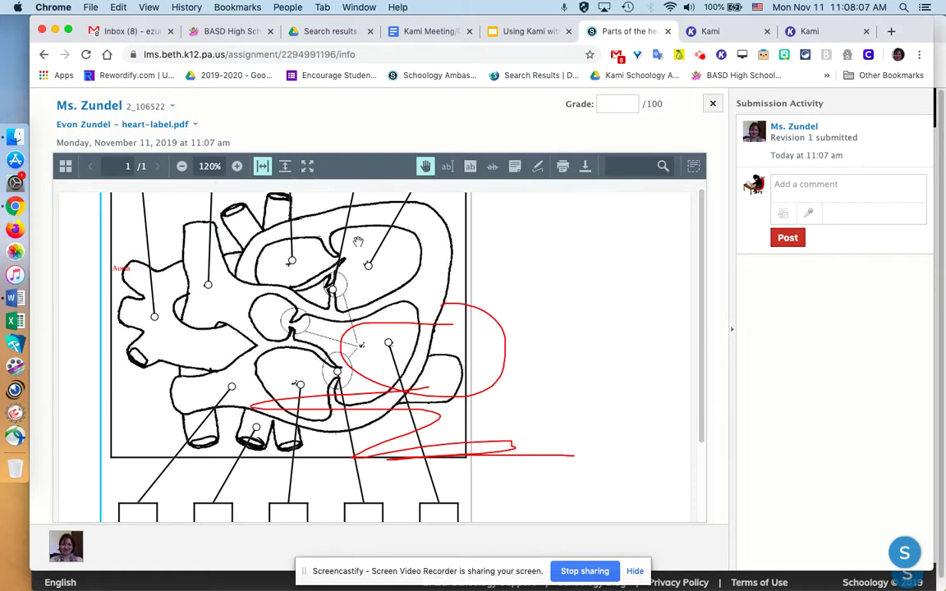
Scroll through the annotated submission, close it, then reopen the grading view
scroll(358, 238, down, 3)
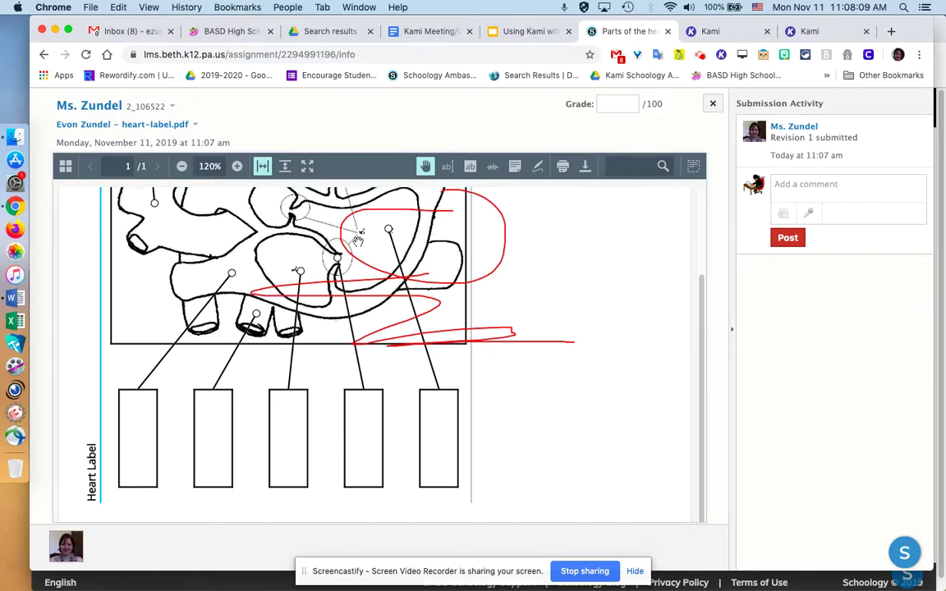
scroll(358, 240, up, 3)
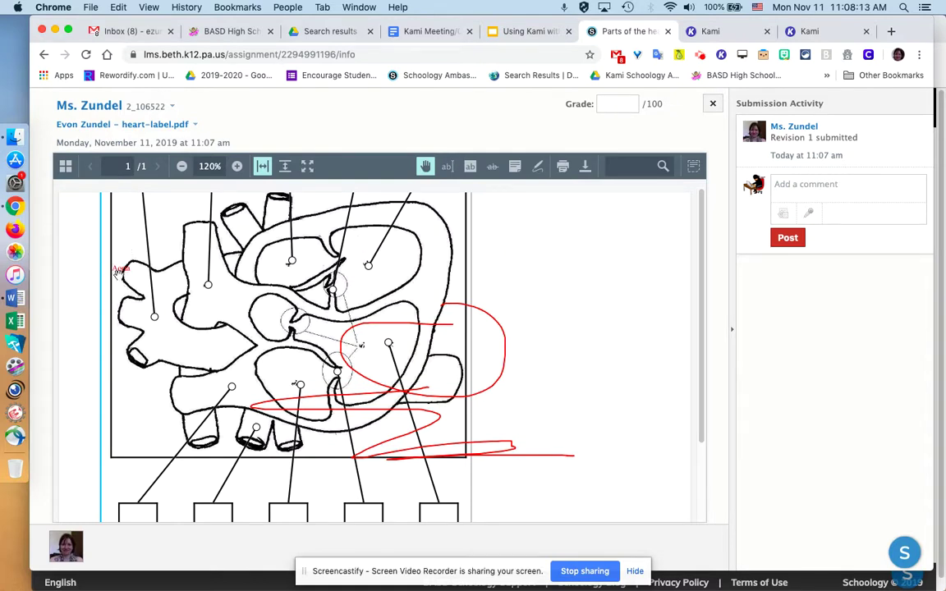
scroll(110, 304, down, 3)
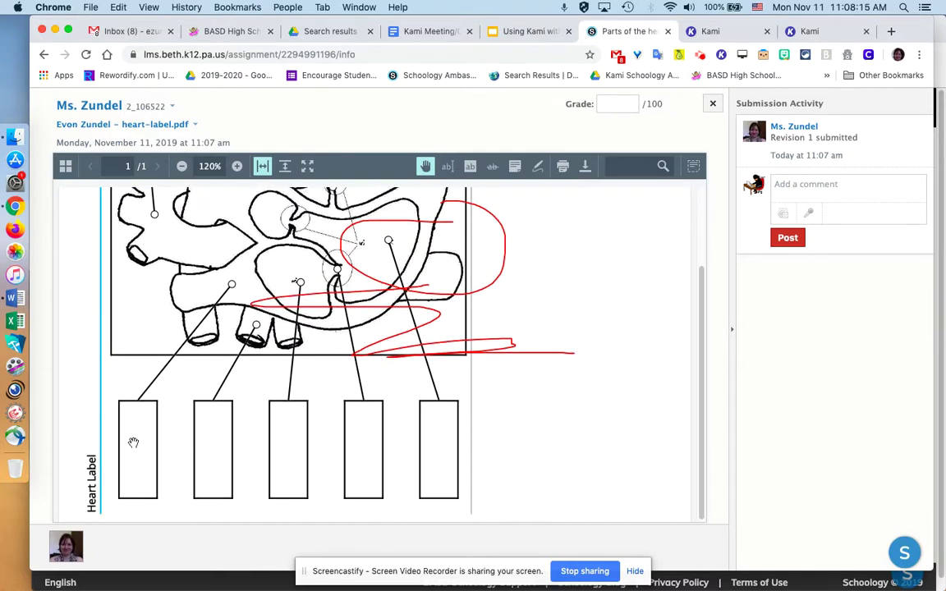
scroll(133, 447, up, 3)
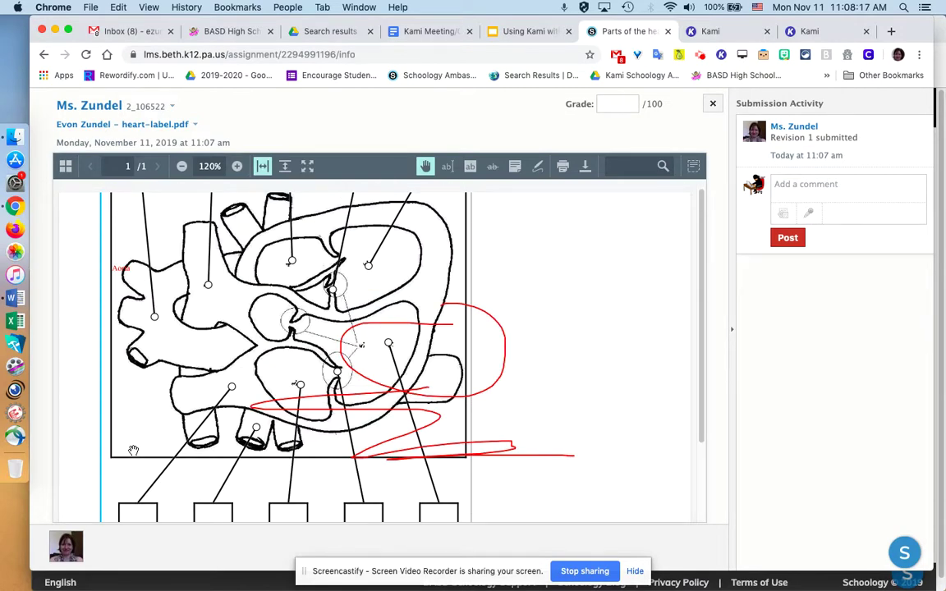
click(713, 106)
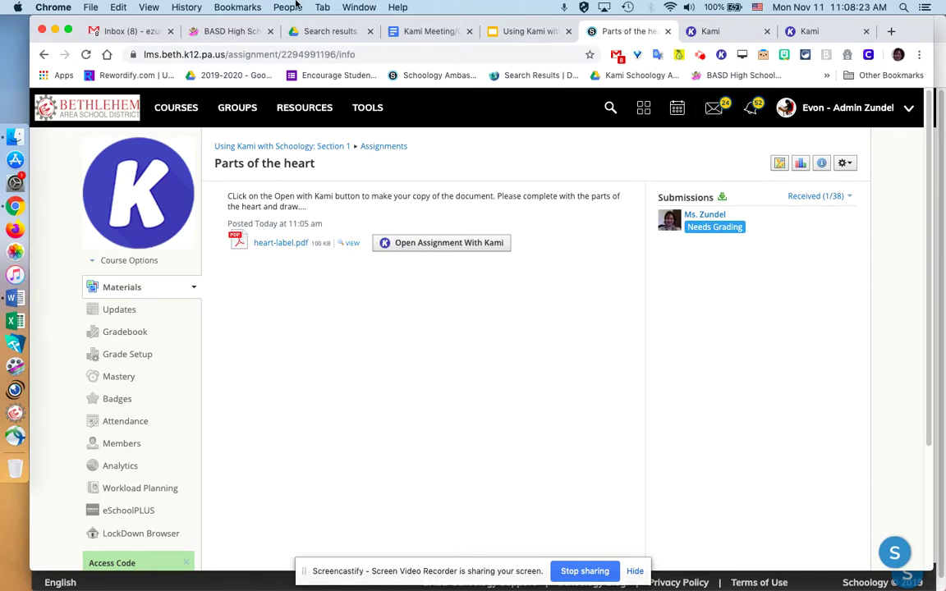
click(728, 226)
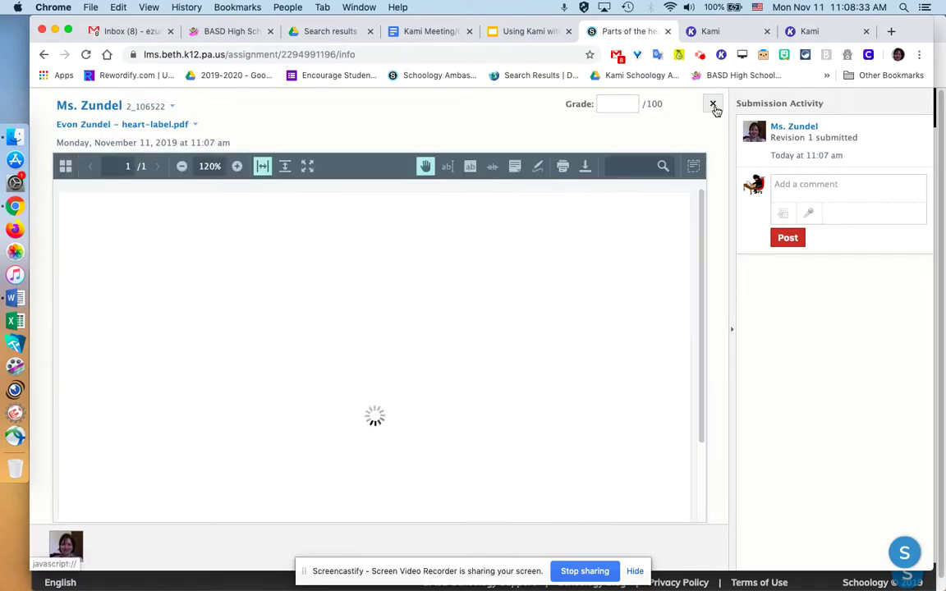
Close the grading view and switch to the Lehigh browser profile showing Kami
click(714, 107)
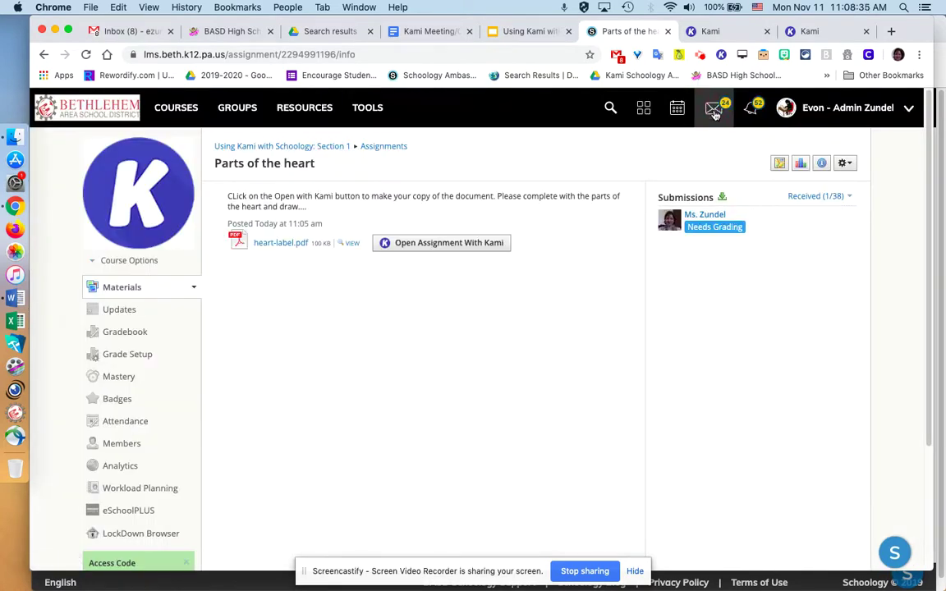
click(289, 7)
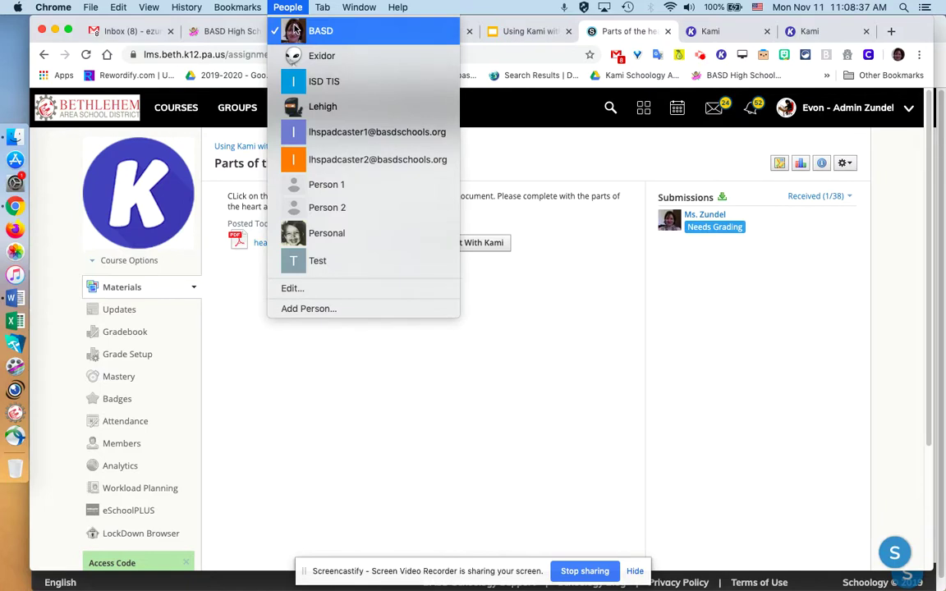
click(305, 104)
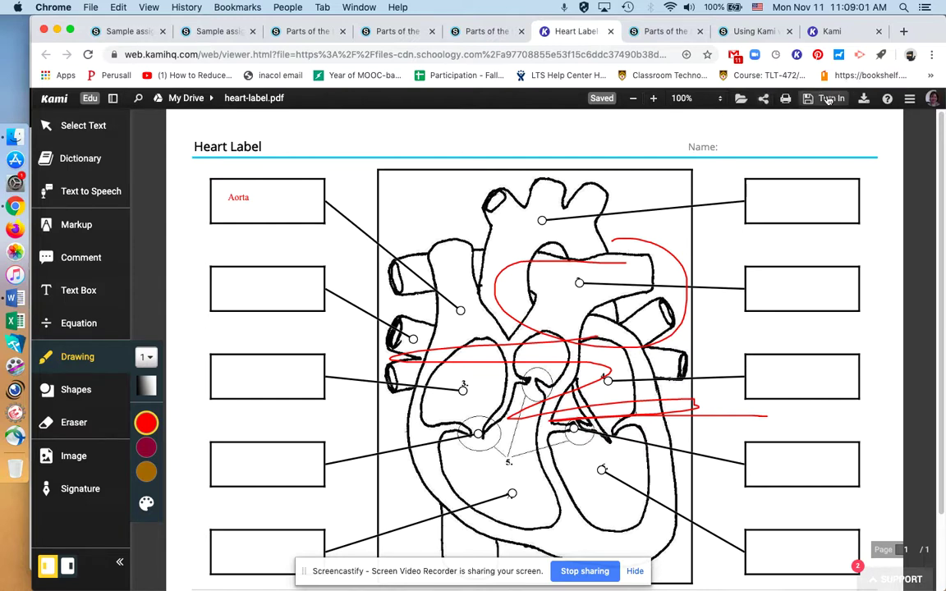
Upload heart-label.pdf in Kami's sharing options and copy its kami.app share link
click(764, 105)
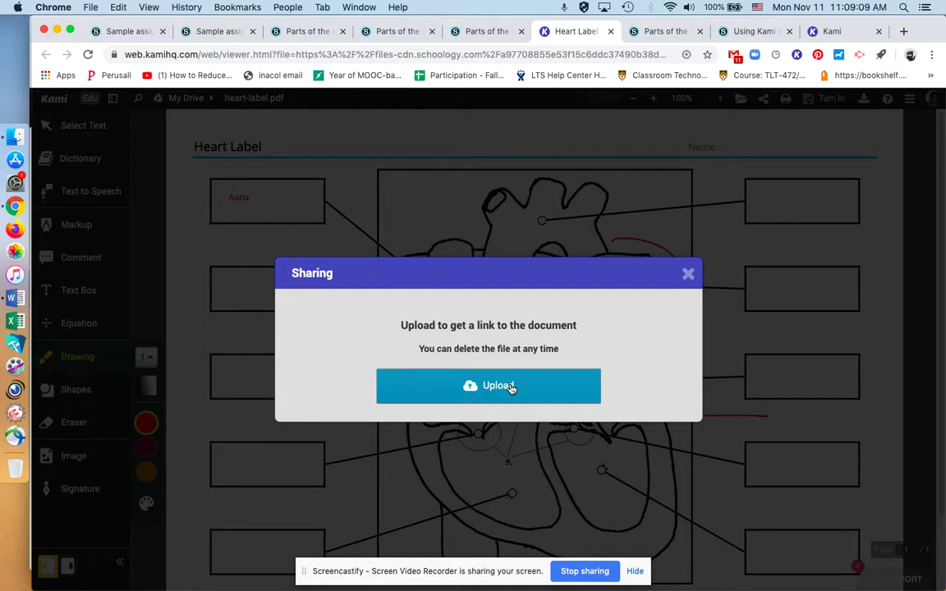
click(510, 388)
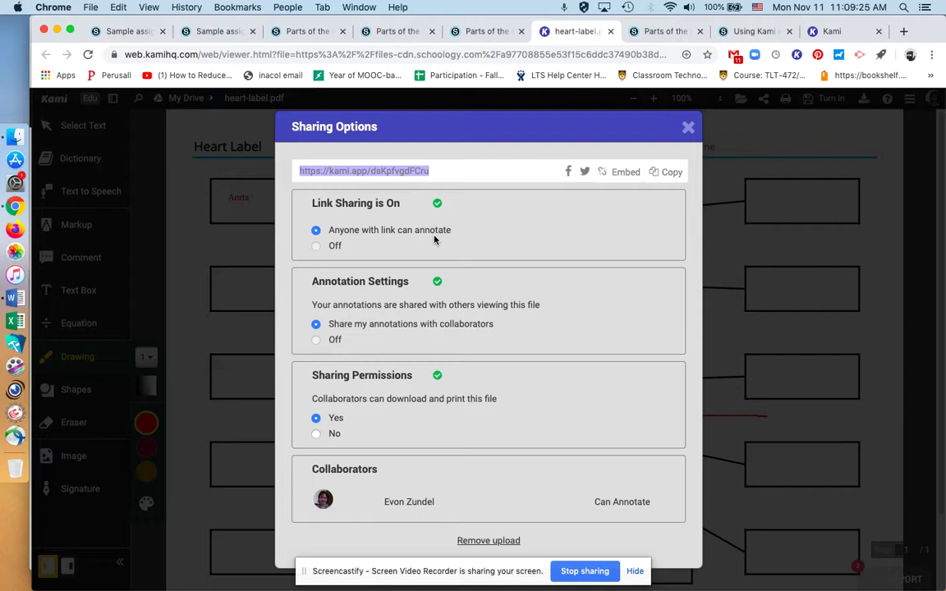
click(673, 174)
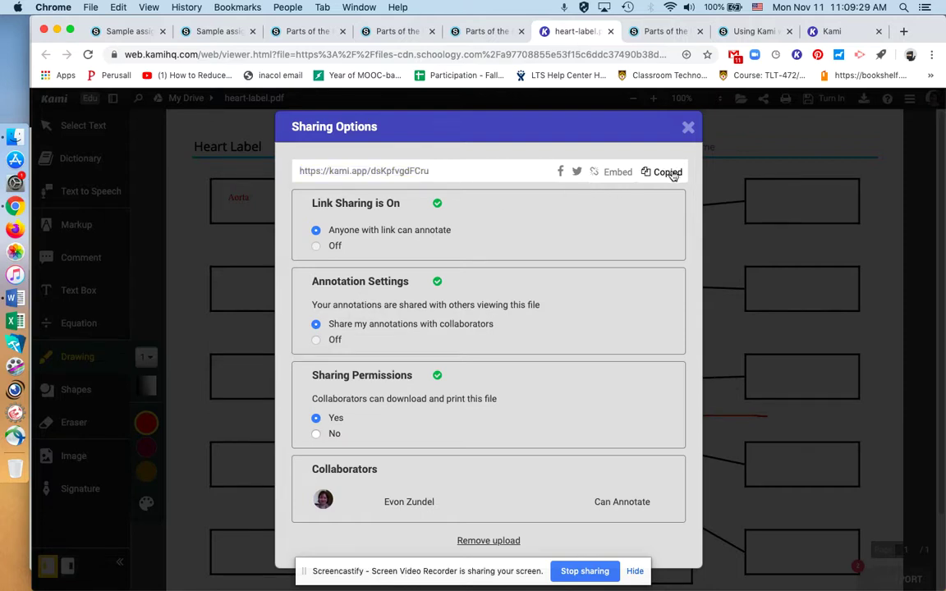
Turn in the annotated heart-label PDF from Kami, attaching heart-label.pdf to Schoology as Revision 2
click(688, 129)
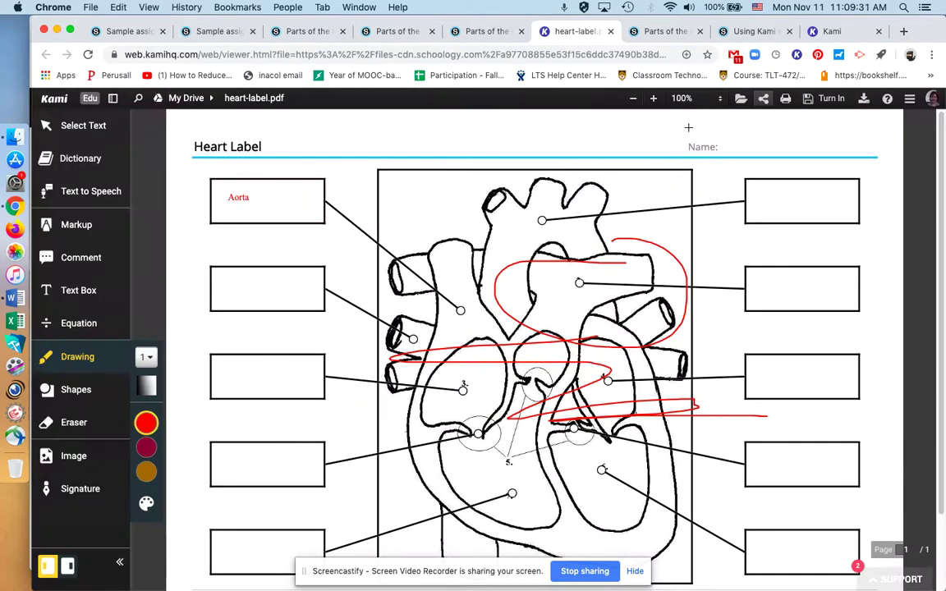
click(825, 97)
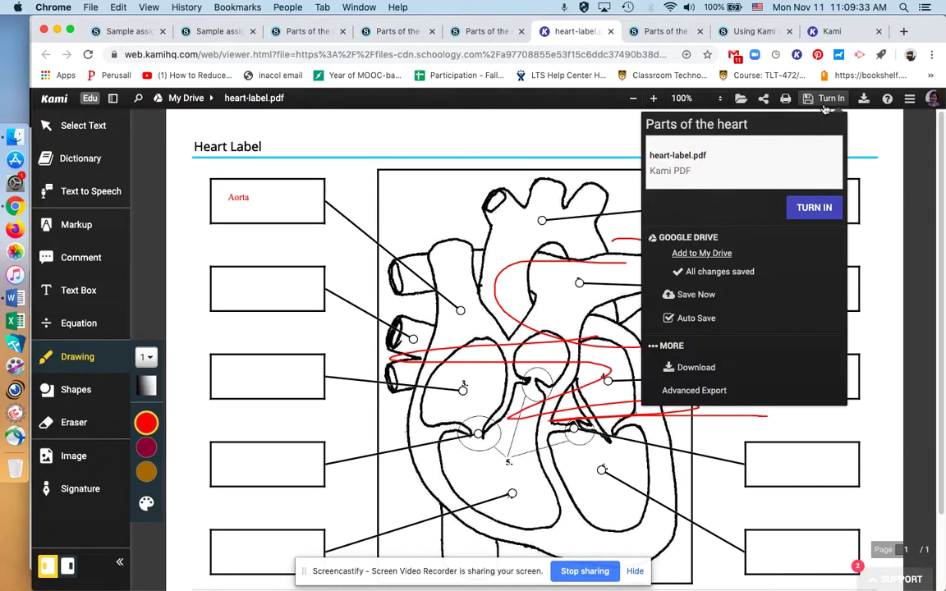
click(811, 205)
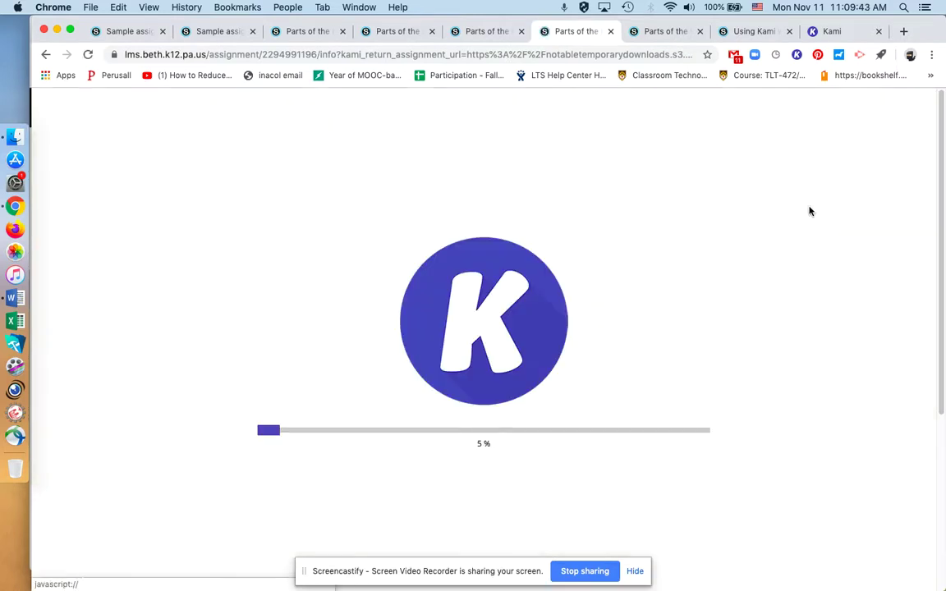
click(484, 301)
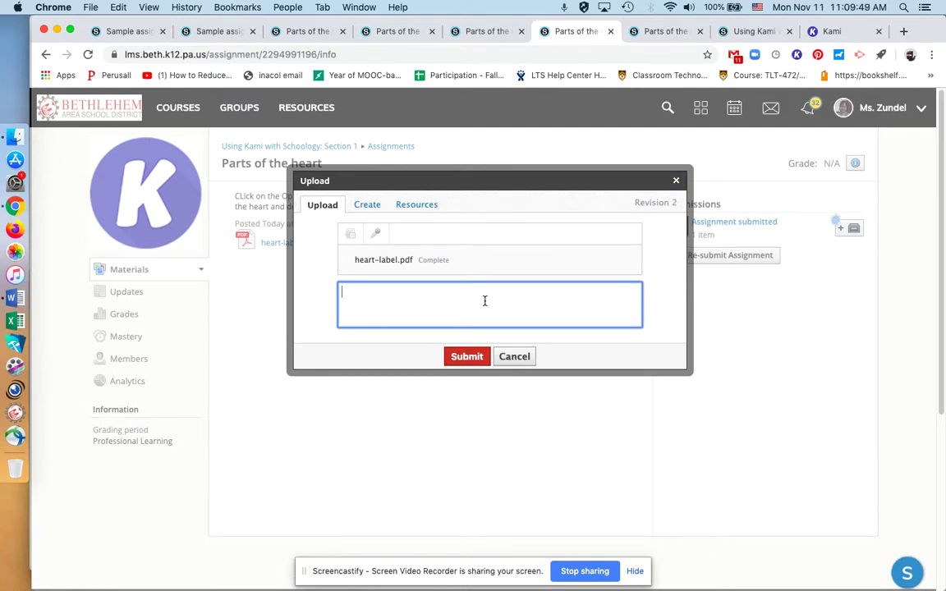
Paste the Kami share link as the comment, submit Revision 2, and switch to the teacher's profile
key(super+v)
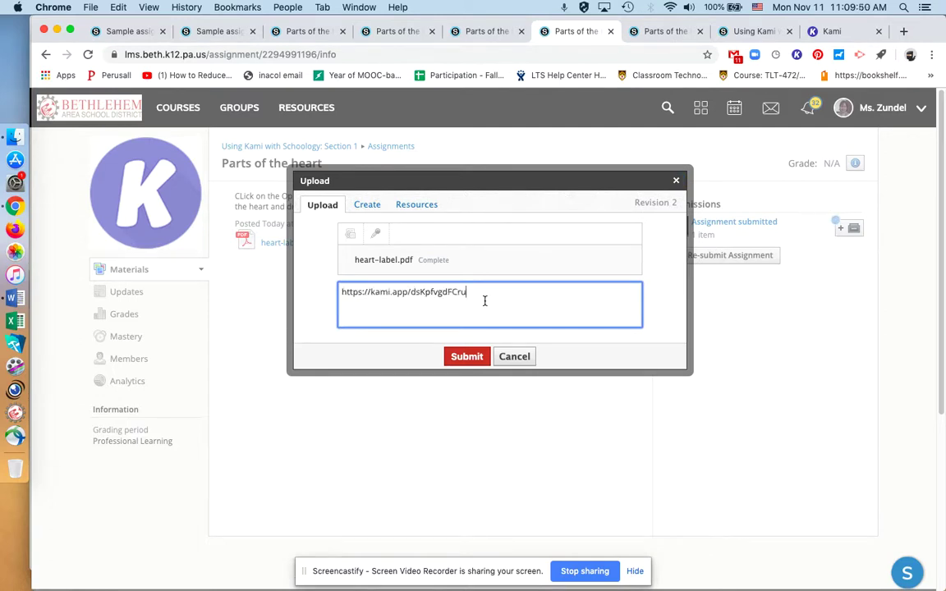
click(467, 357)
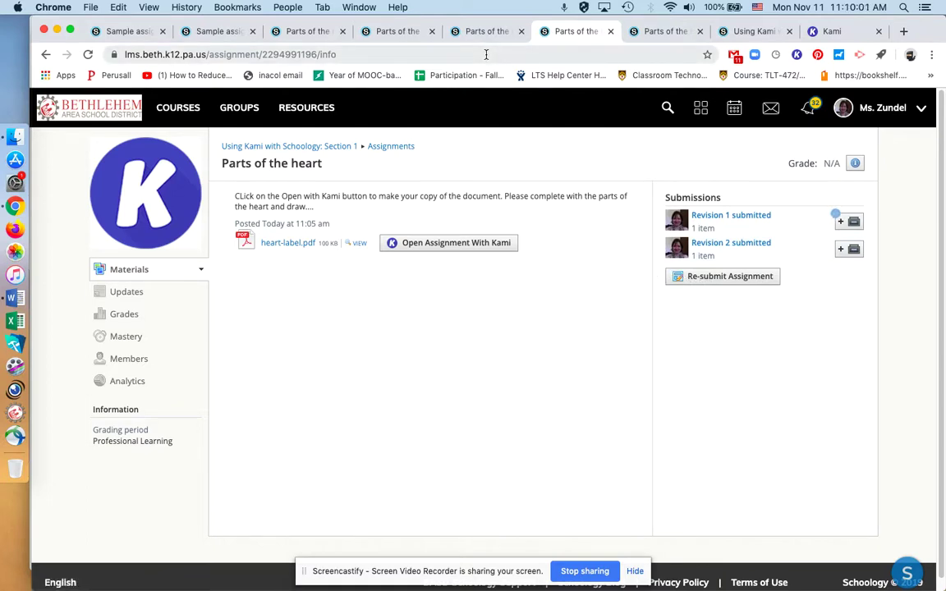
click(287, 7)
click(302, 29)
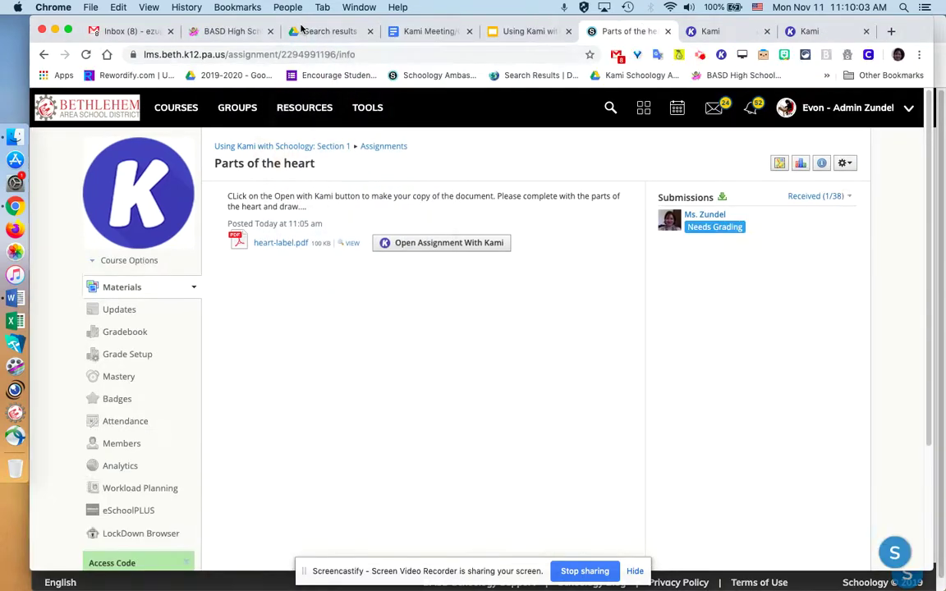
Open the student's Needs Grading submission to view the shared heart-label PDF in Kami
click(720, 215)
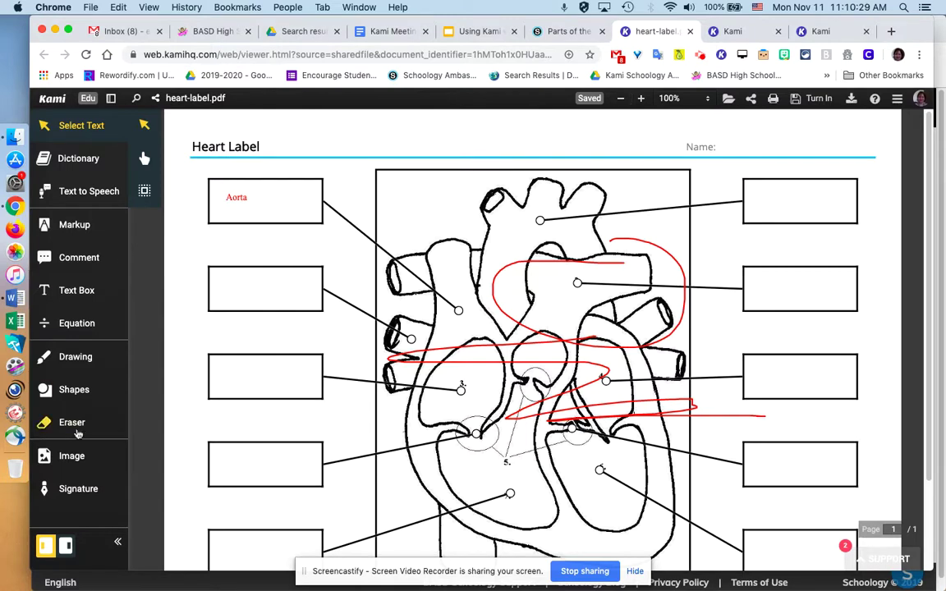
Select Kami's Text Box tool on the shared heart-label PDF
click(59, 300)
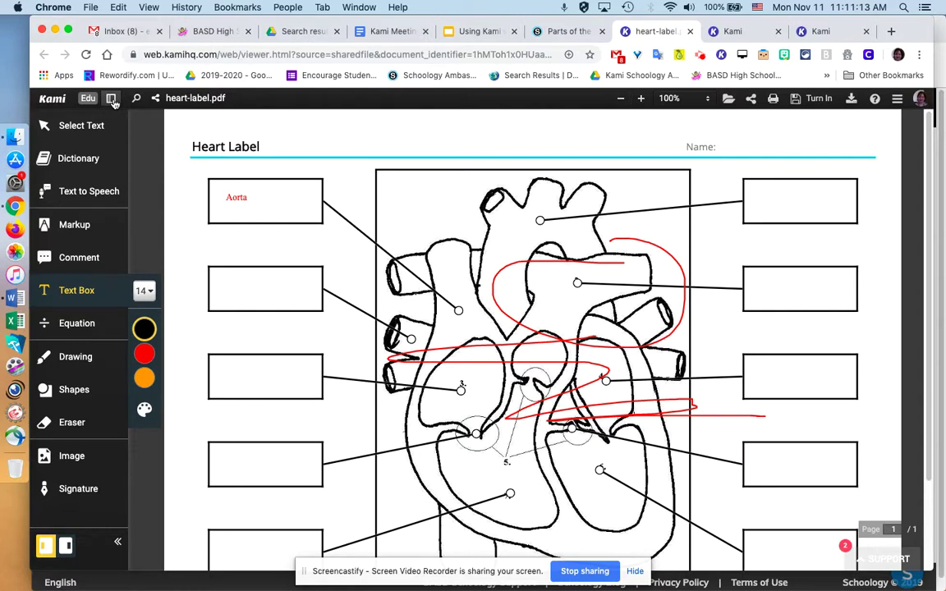
Open Kami's sidebar and switch it to the annotations list showing the Aorta text and drawing
click(112, 99)
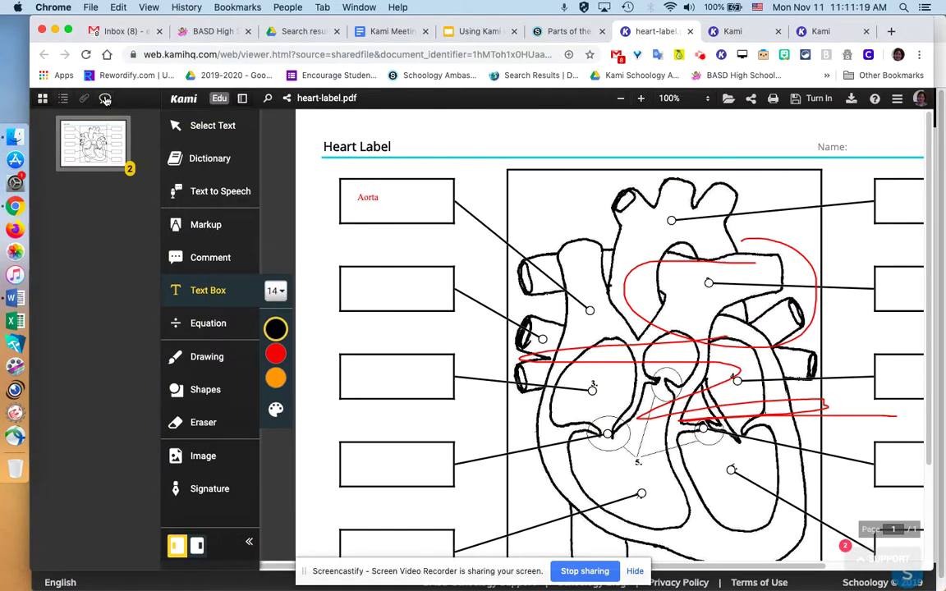
click(105, 98)
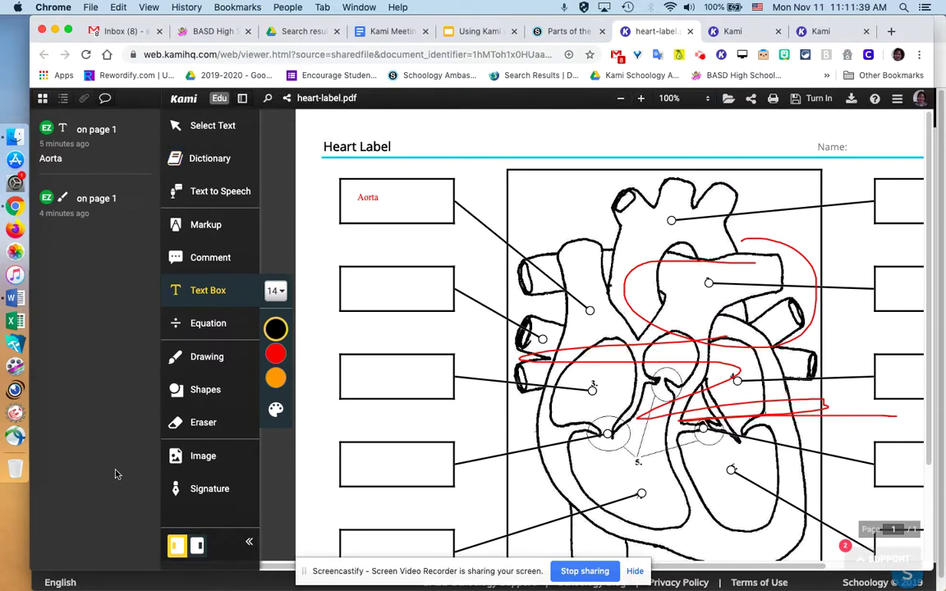
scroll(115, 475, down, 1)
scroll(115, 474, up, 1)
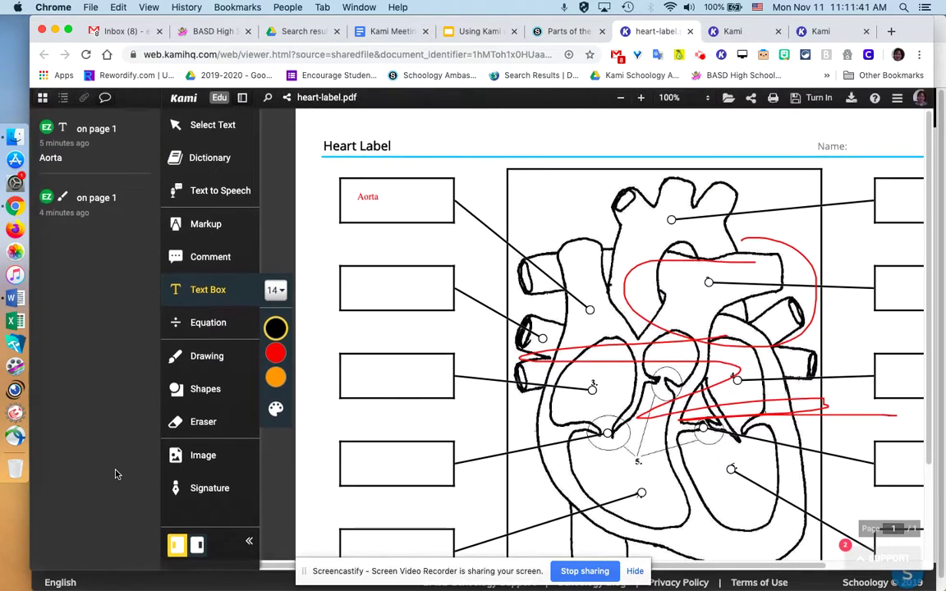